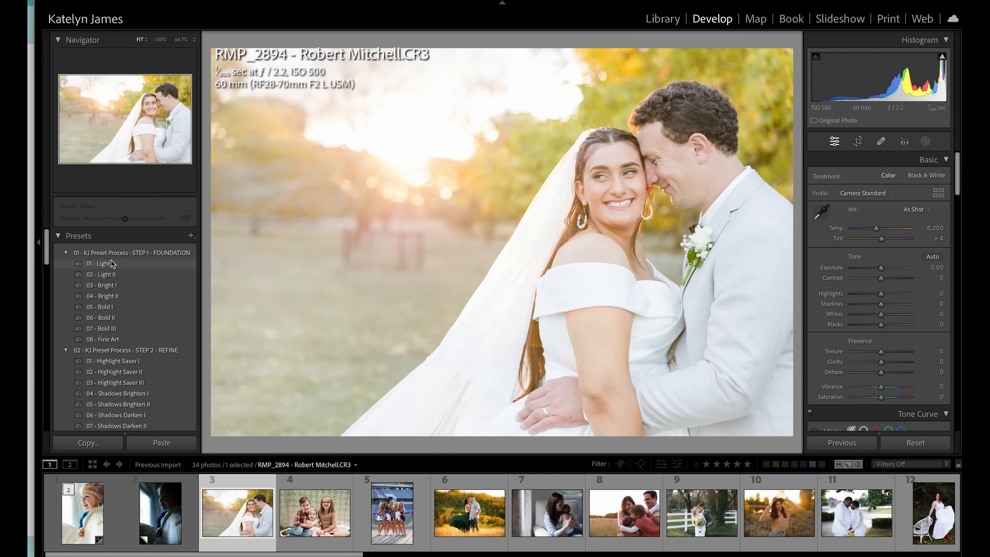
Apply the 01 - Light I foundation preset to the wedding portrait and lower the exposure to -0.40
click(113, 266)
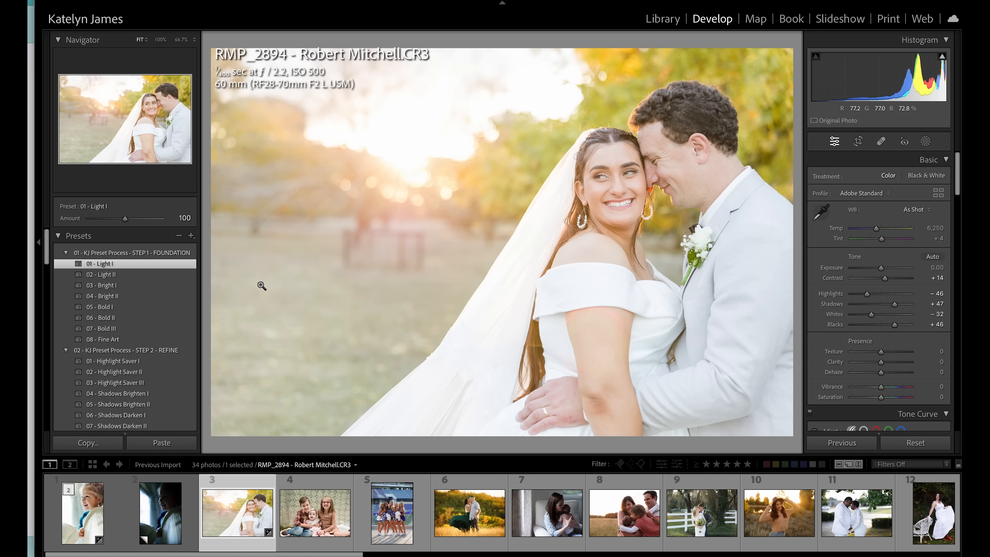
key(minus)
key(minus)
key(minus)
key(minus)
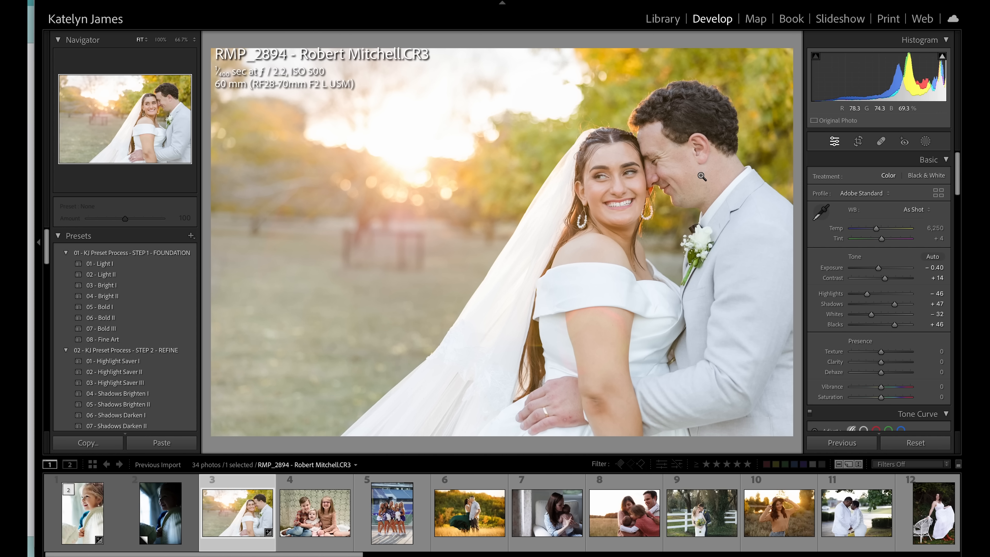
Apply the refine presets 07 - Shadows Darken II and 08 - Contrast Boost I, keeping the exposure at -0.40
scroll(113, 380, down, 3)
scroll(115, 382, down, 1)
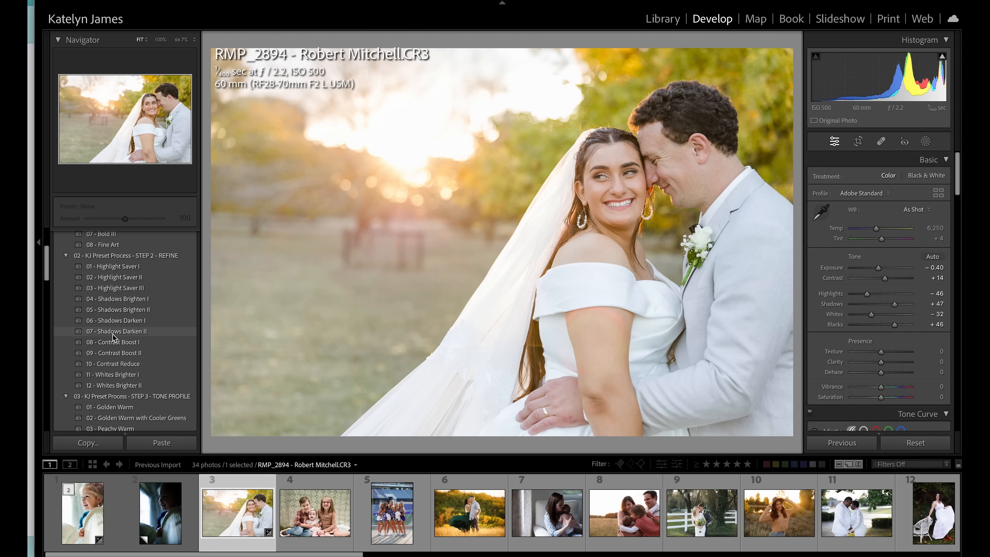
click(116, 332)
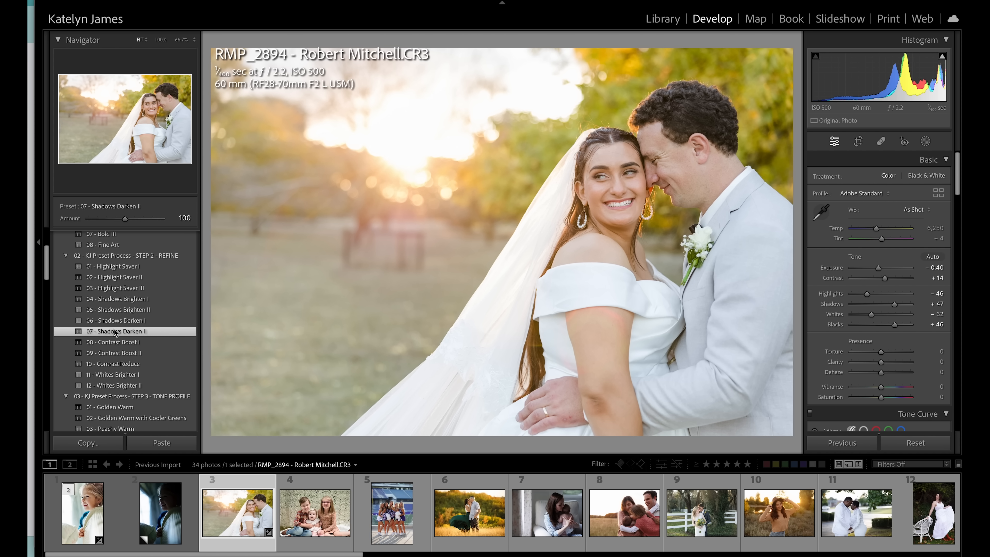
click(120, 343)
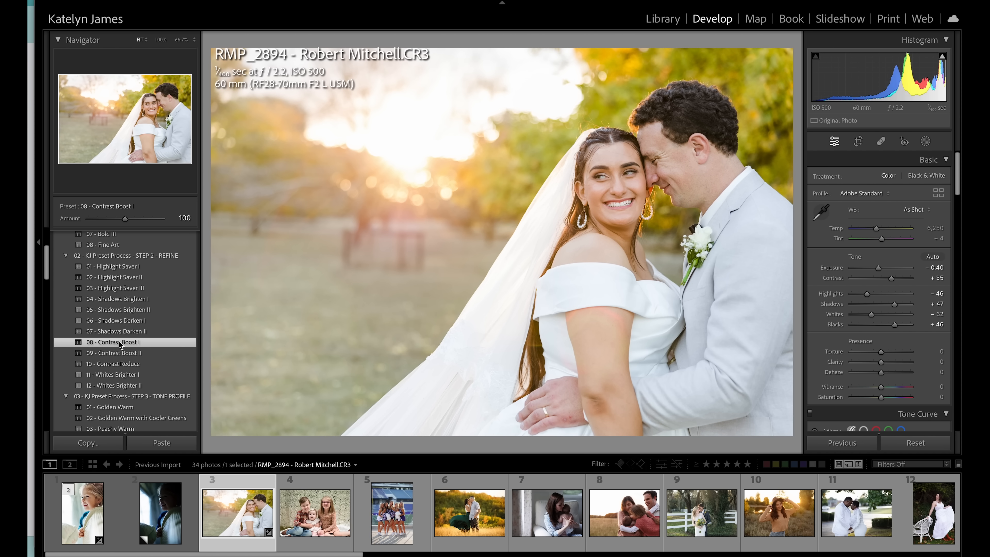
key(minus)
key(equal)
Try the 05 - Honey Warm tone profile at amount 54, and replace it with 06 - Honey Warm with Cooler Greens at amount 64
scroll(120, 344, down, 5)
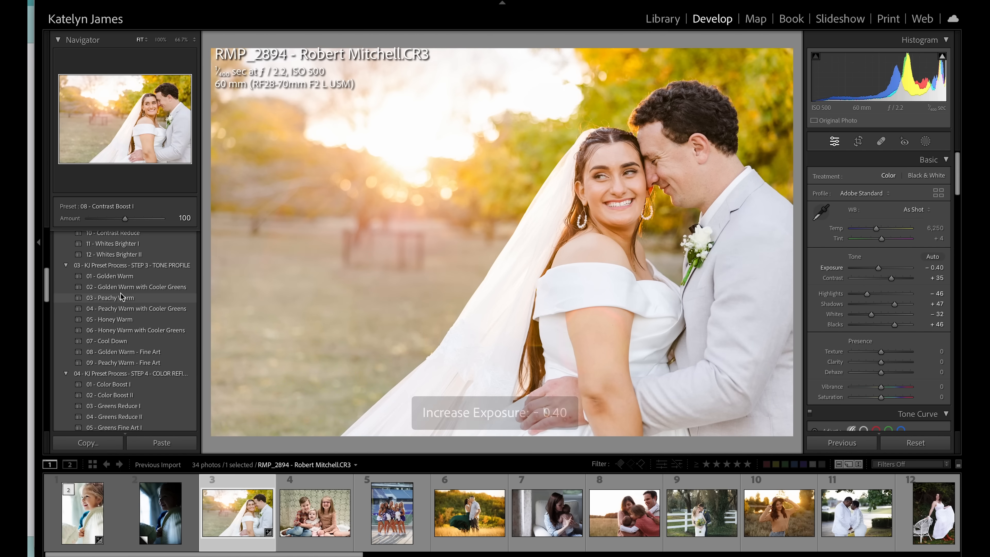
click(120, 321)
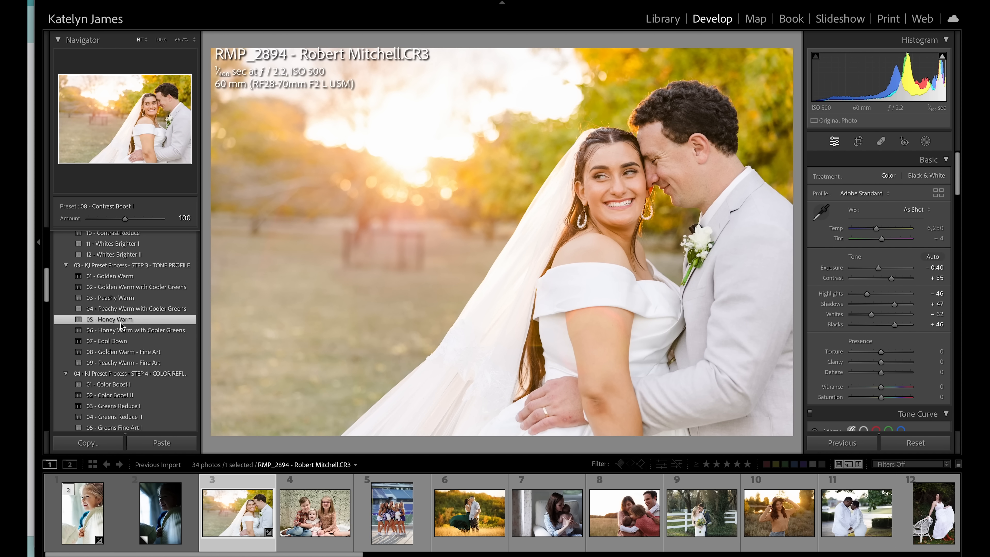
drag(880, 204, 863, 204)
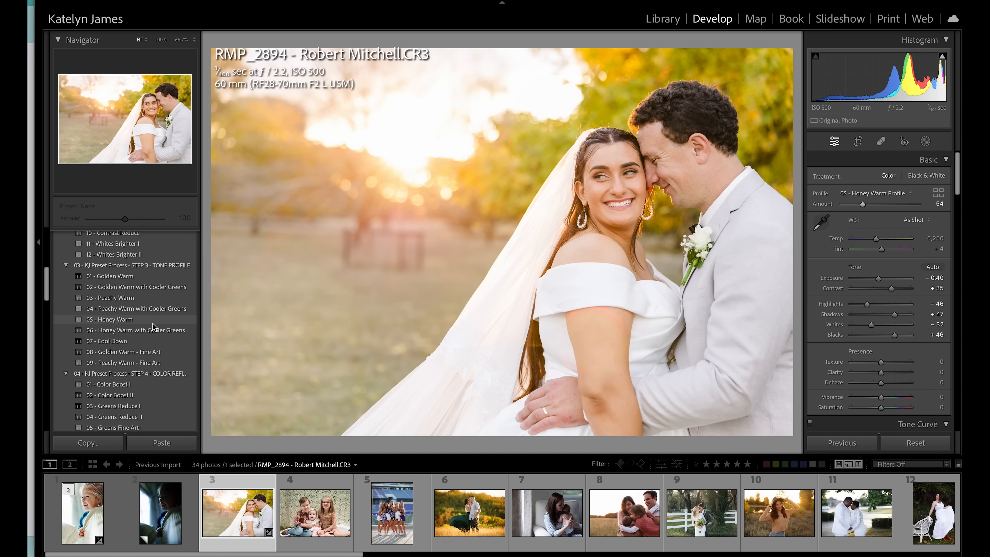
click(152, 333)
drag(881, 205, 866, 207)
Apply the color refine presets 03 - Greens Reduce I and 04 - Greens Reduce II to mute the greens
scroll(160, 367, down, 4)
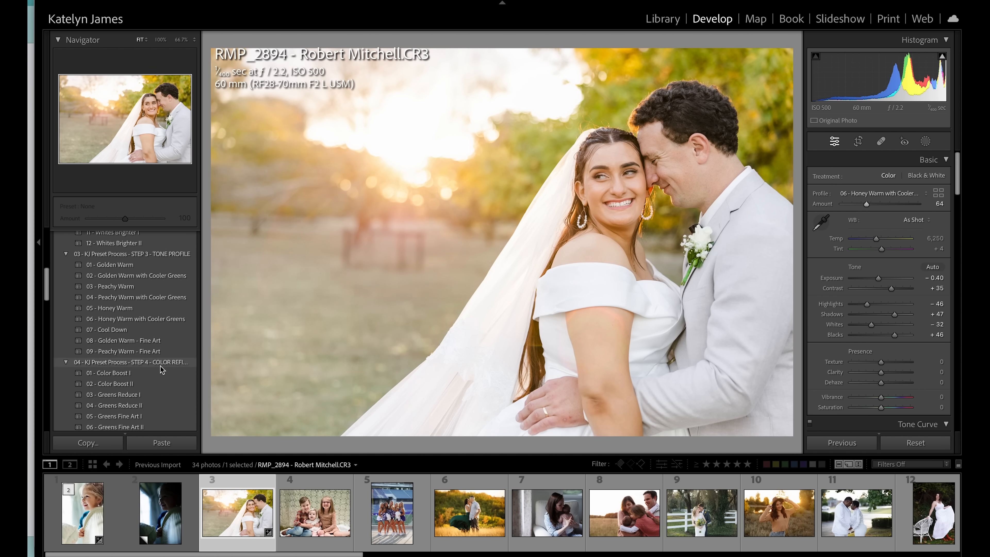
click(141, 338)
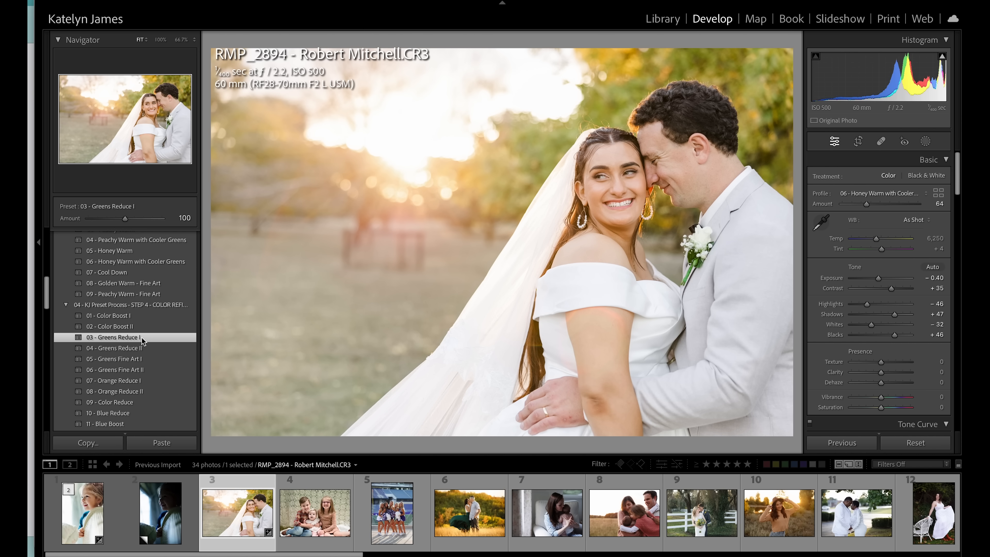
click(141, 349)
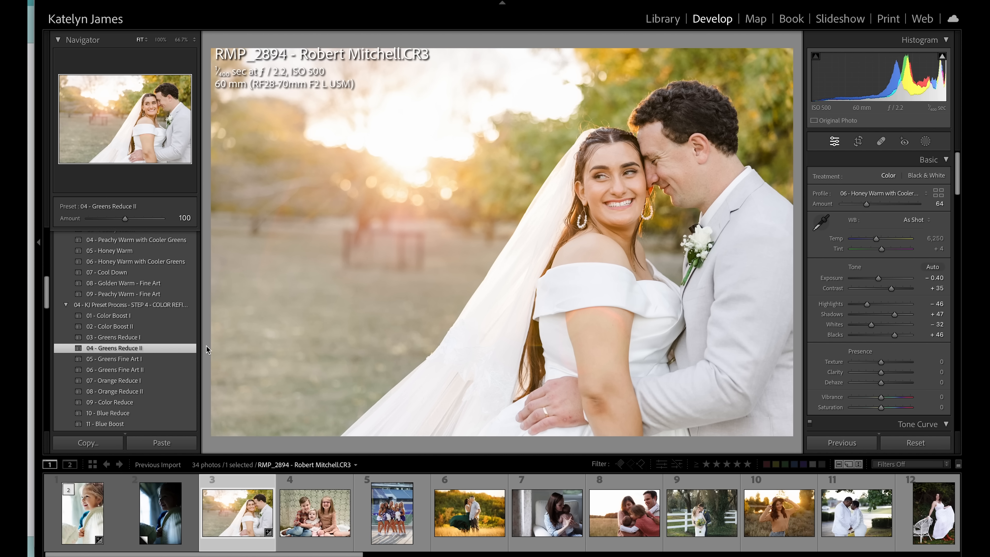
Compare slightly brighter and darker exposures and set the exposure to -0.30
key(equal)
key(minus)
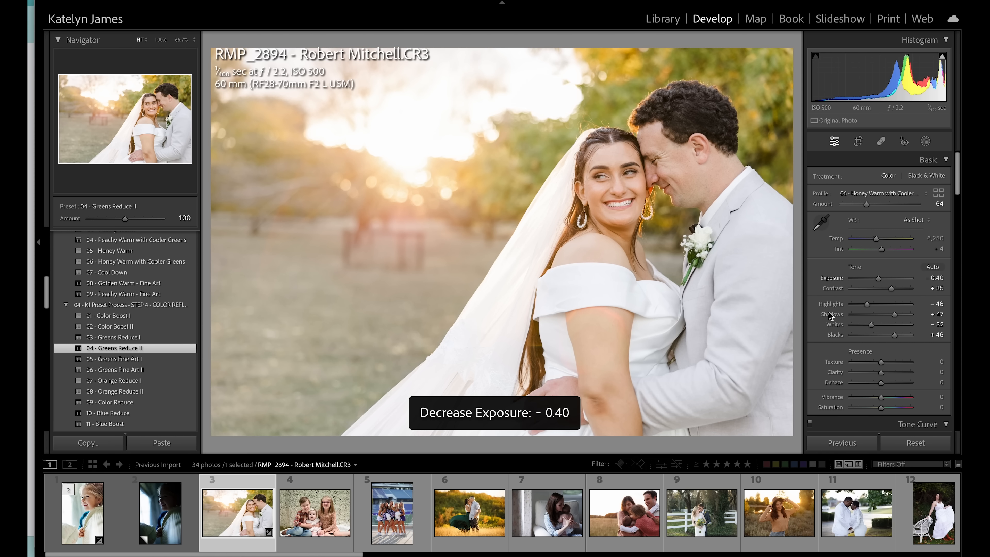
key(equal)
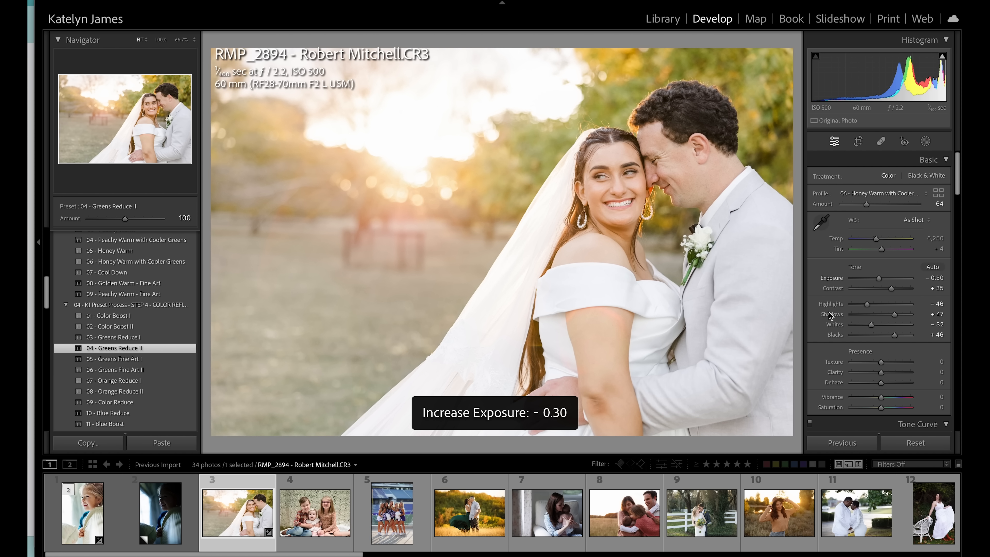
key(minus)
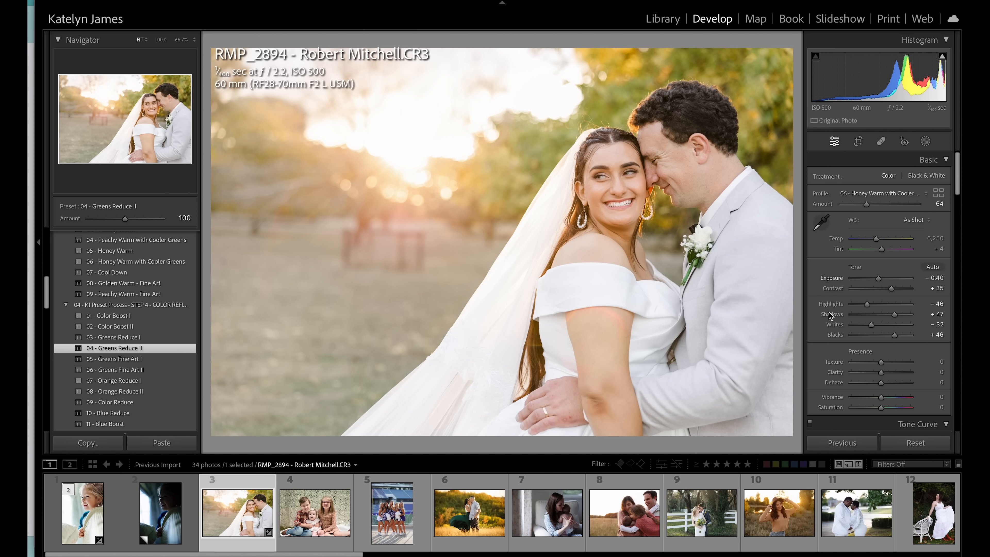
key(minus)
key(equal)
key(equal)
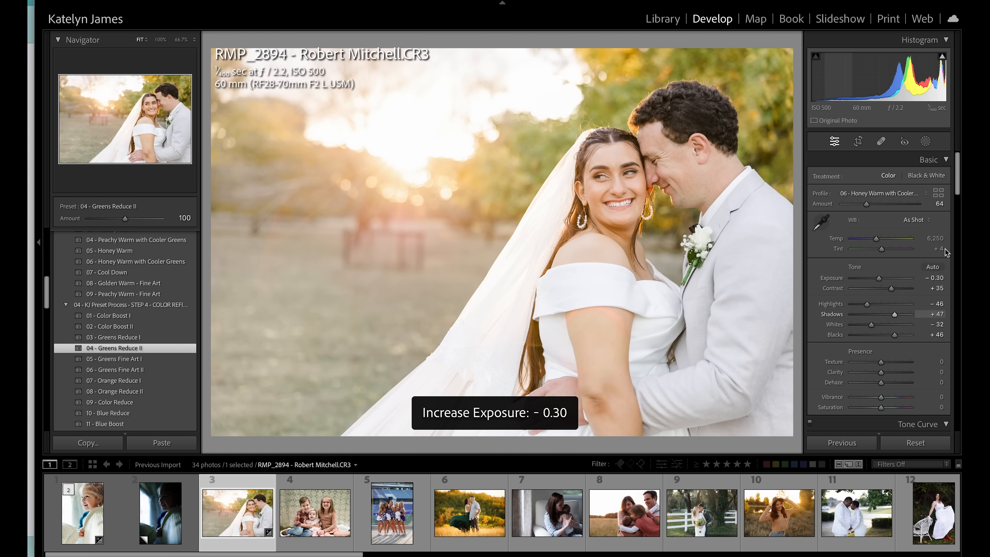
Set the profile amount to 81 and the white balance tint to +8
click(873, 205)
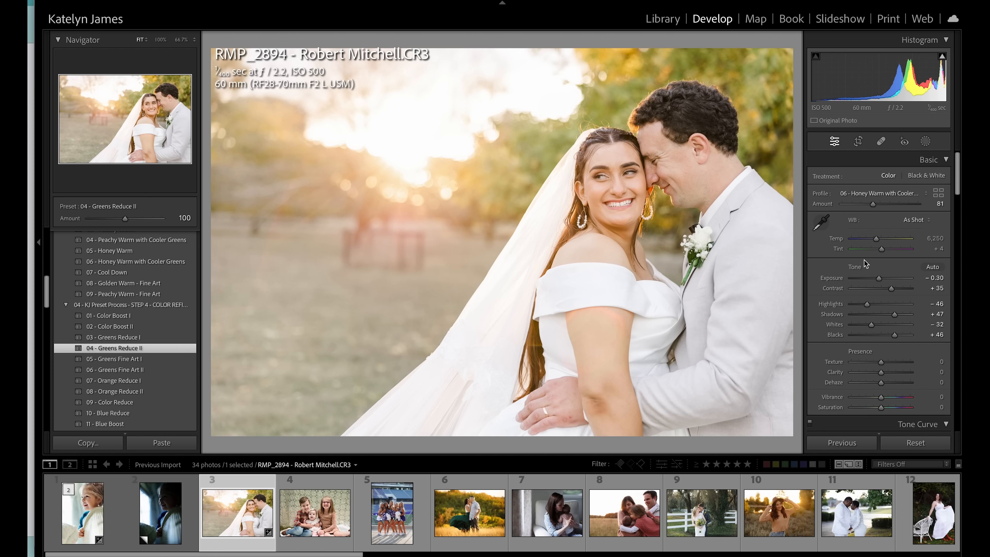
key(plus)
Create a virtual copy of the edited wedding portrait and reset all of the copy's adjustments
key(ctrl+apostrophe)
click(913, 443)
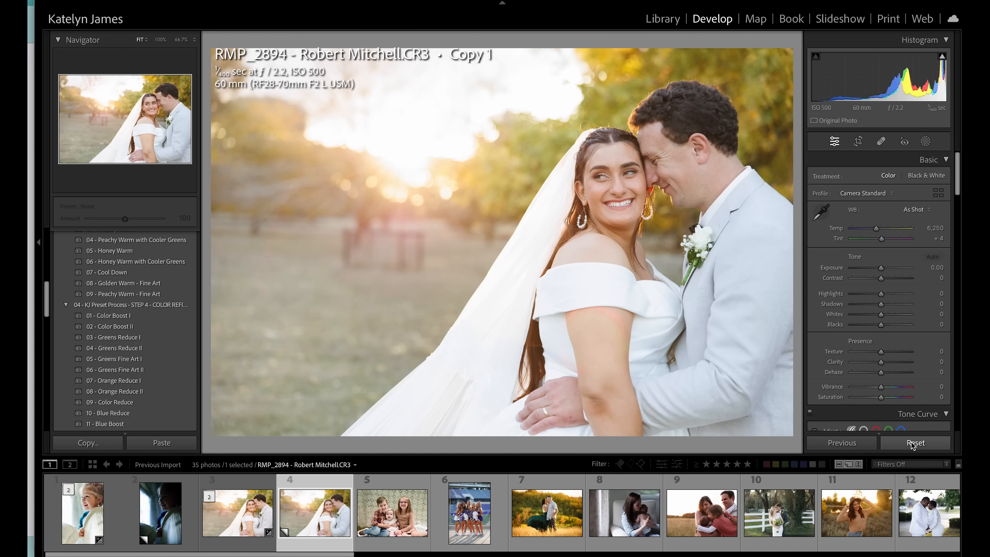
Compare the edited wedding portrait with its unedited virtual copy, ending on the edited version
key(Left)
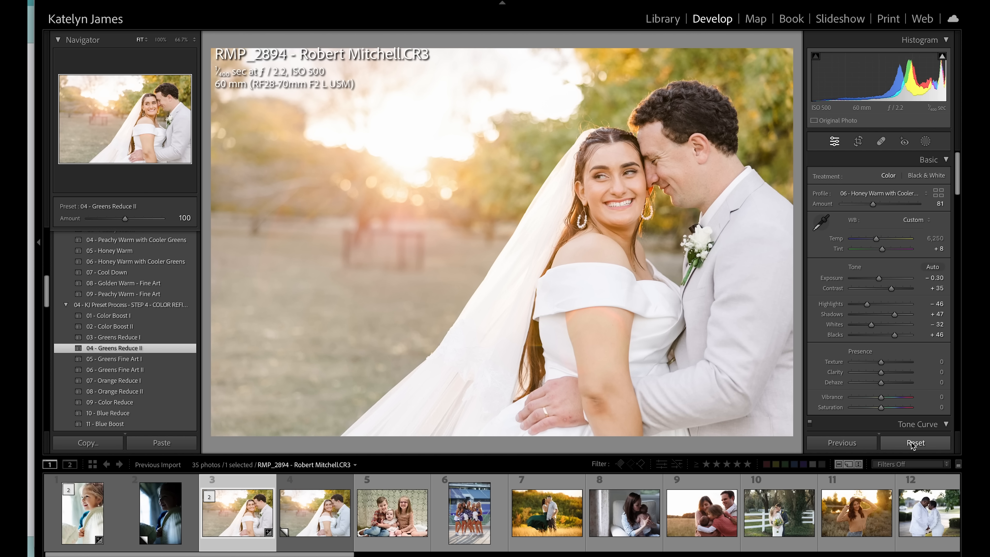
key(Right)
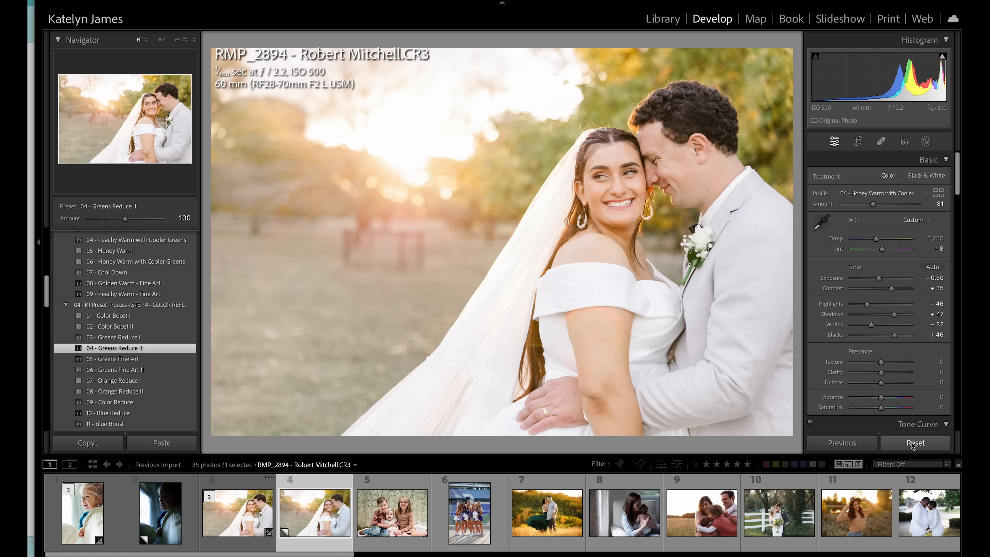
key(Left)
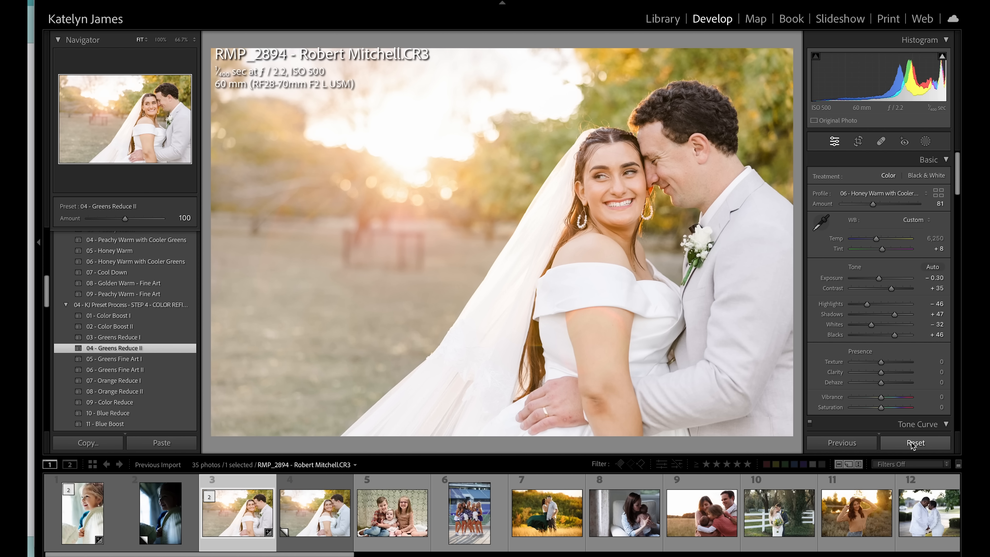
key(Left)
key(Right)
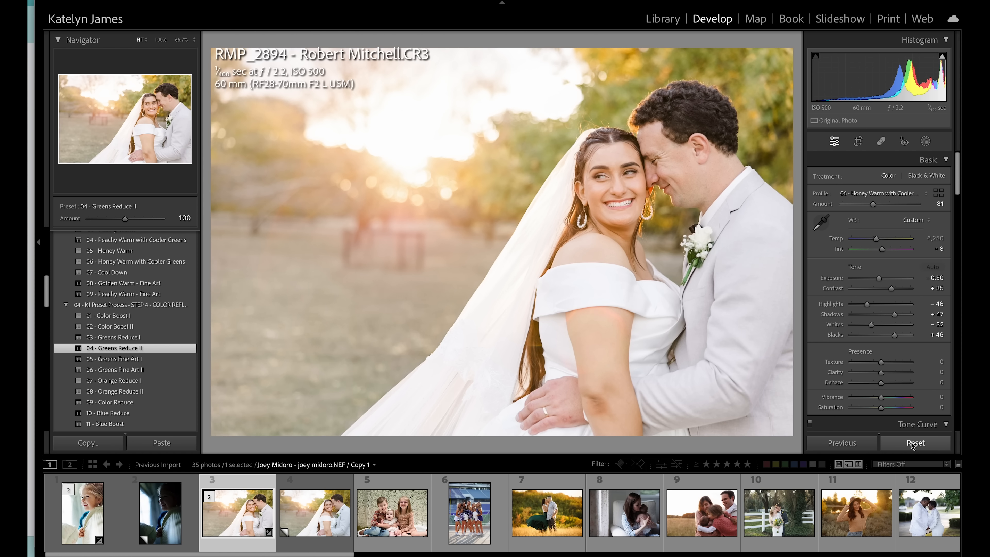
key(Right)
key(Left)
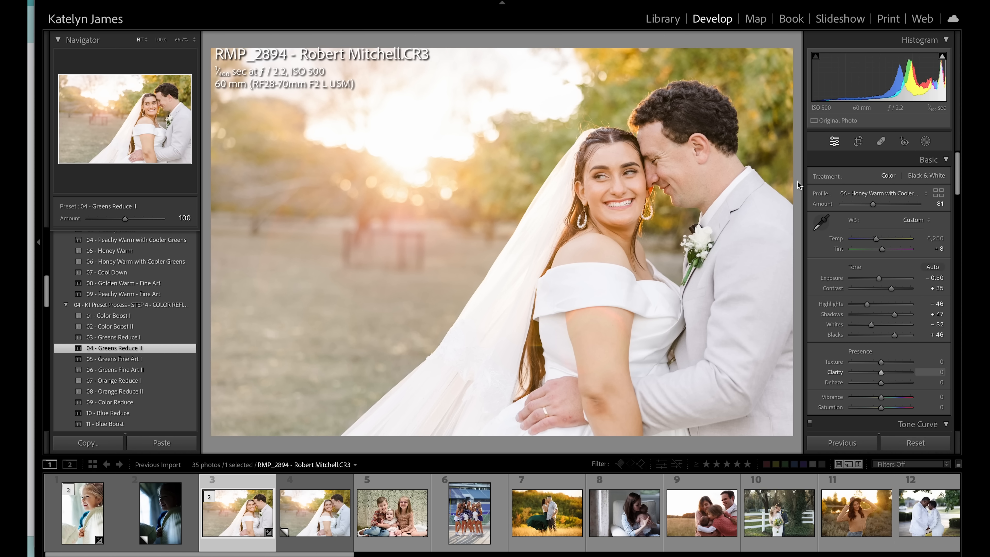
Paint a brush mask with the LIGHT NUZZLE BRUSH effect over the orange shadow beneath the groom's nose and close masking
click(658, 174)
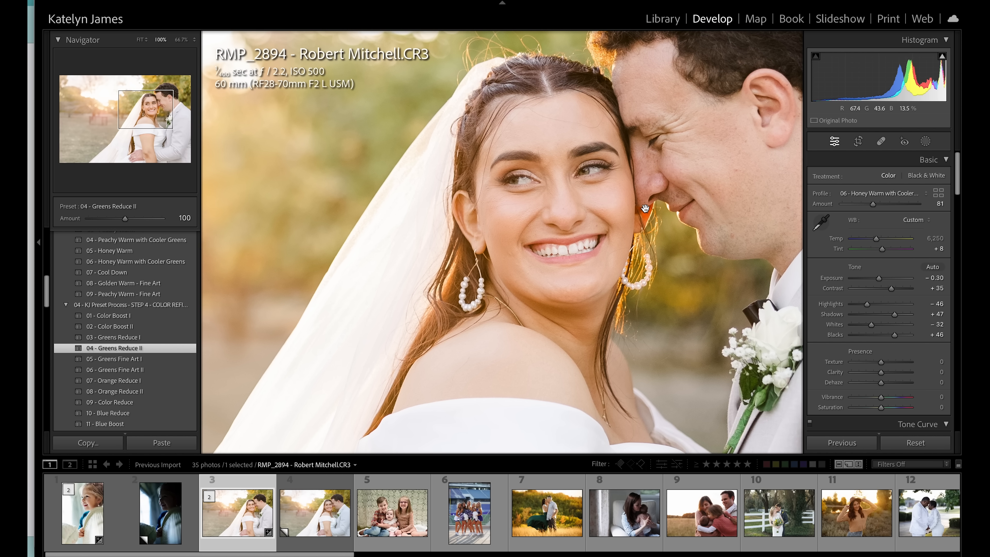
click(645, 214)
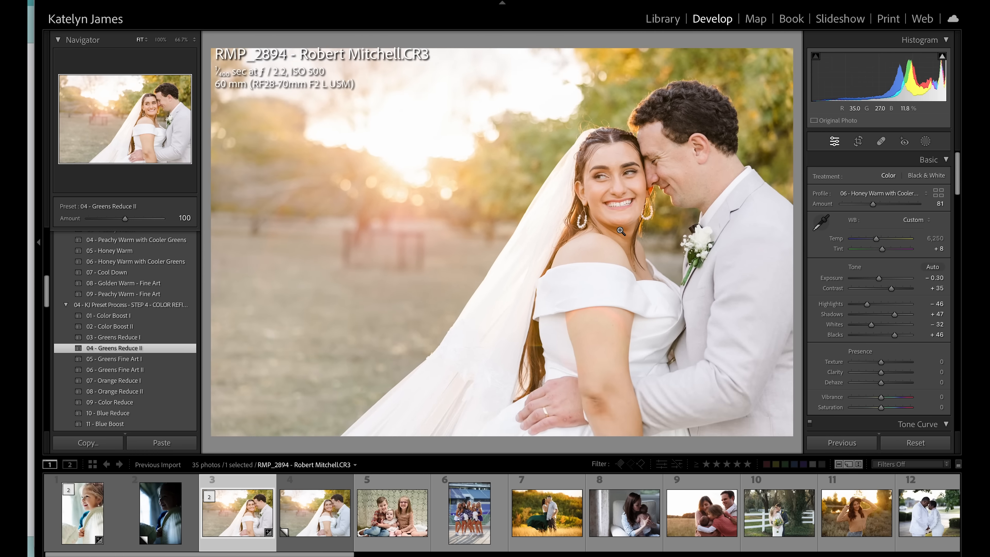
click(928, 143)
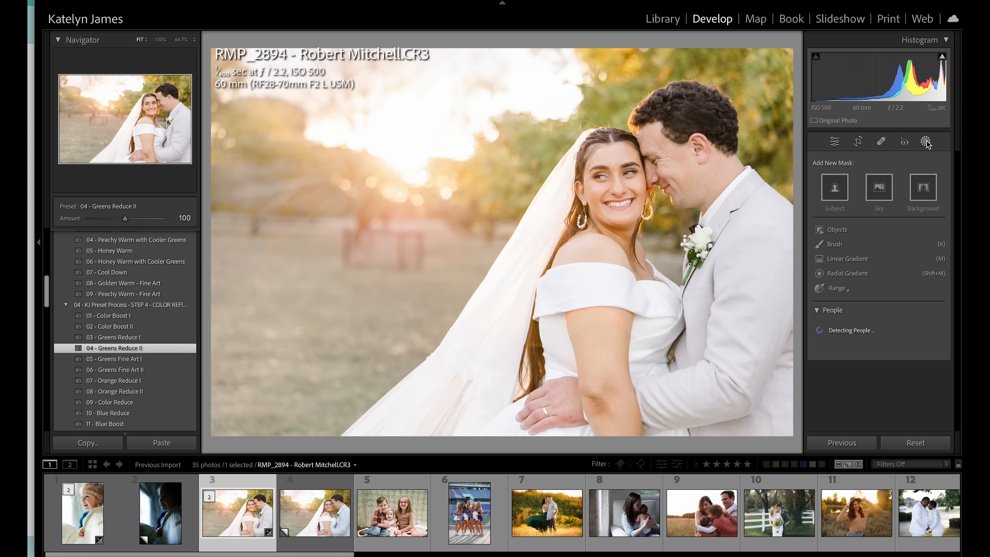
click(835, 246)
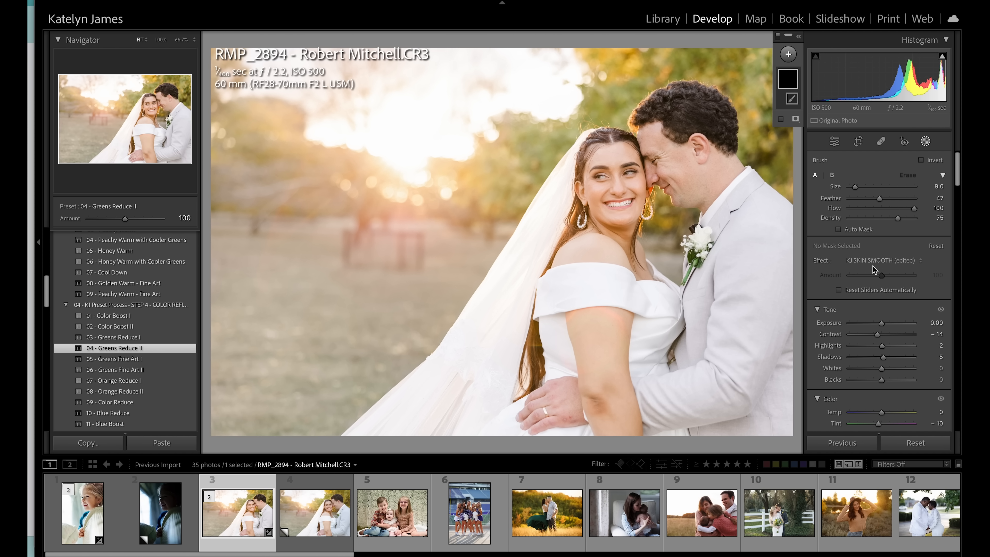
click(882, 261)
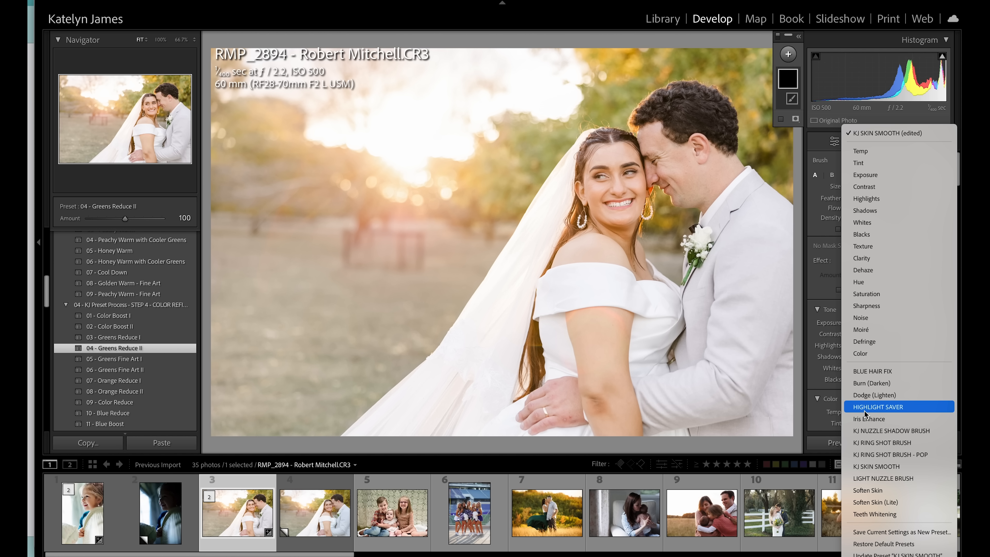
click(872, 479)
key(z)
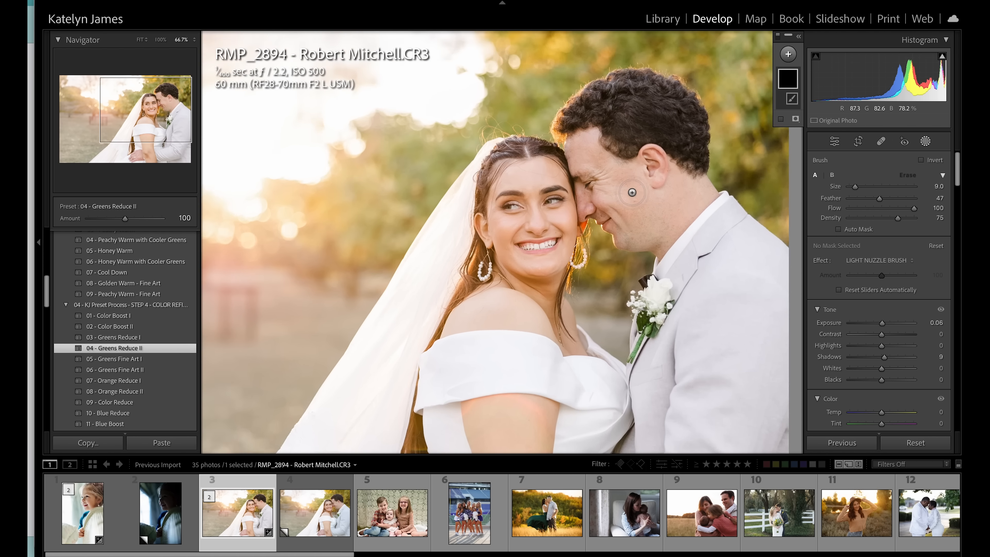
click(647, 208)
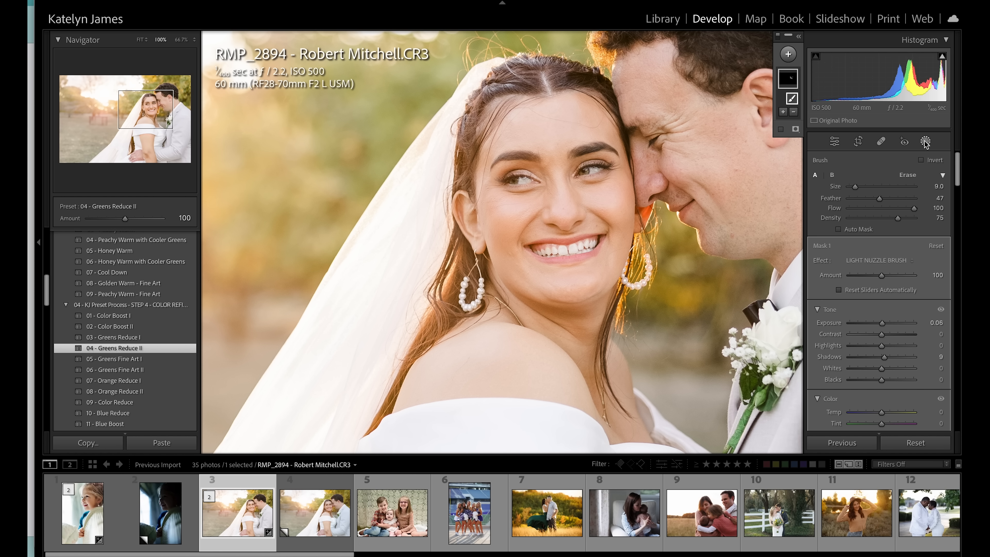
click(926, 142)
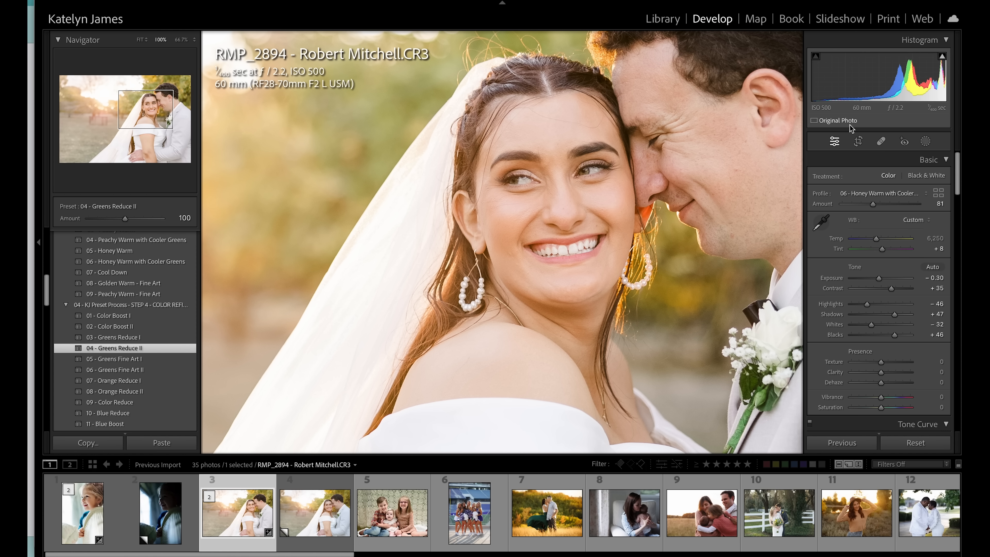
Increase the Honey Warm with Cooler Greens profile amount slightly while viewing the whole photo
click(698, 151)
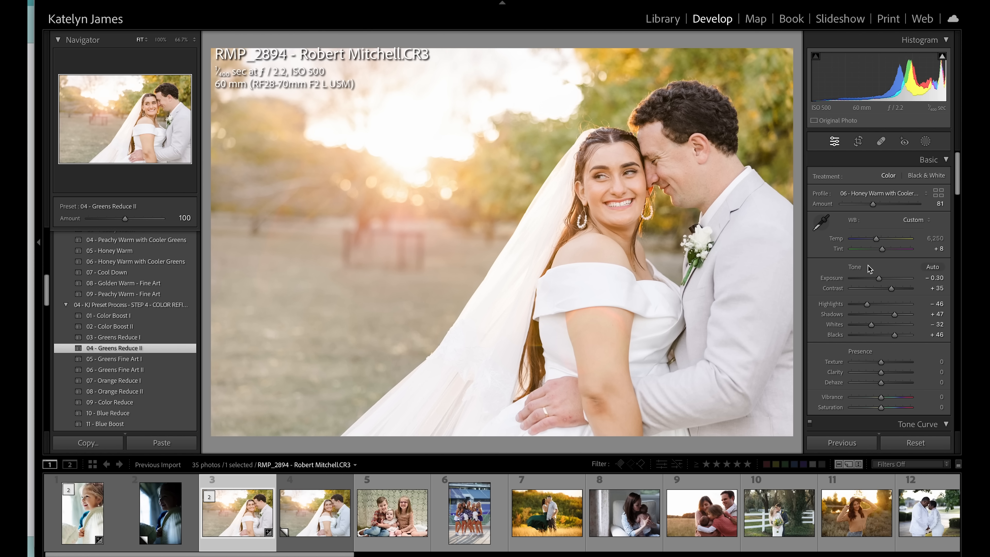
drag(875, 209, 882, 209)
Open the portrait of the three seated children and crop it slightly tighter, repositioning the children in the frame
click(394, 504)
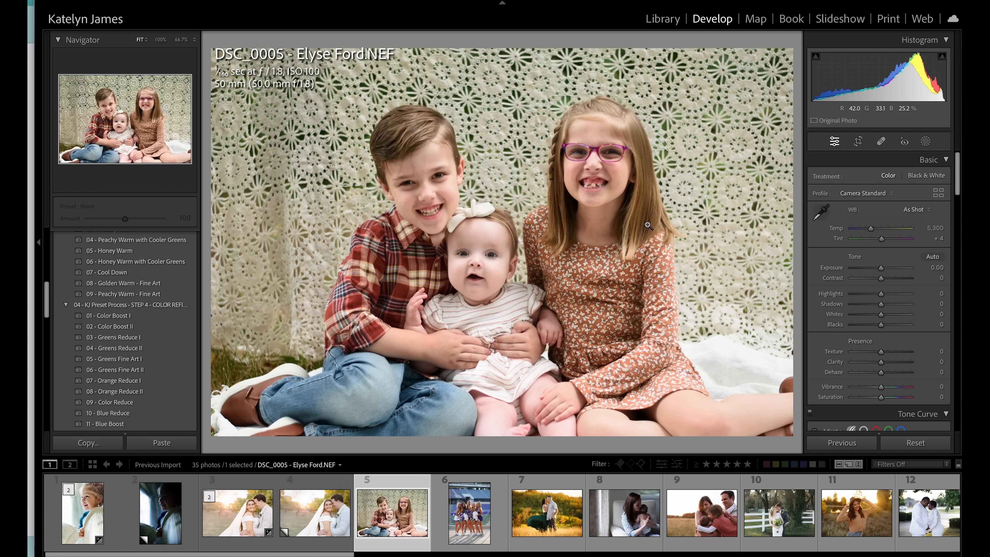
click(858, 142)
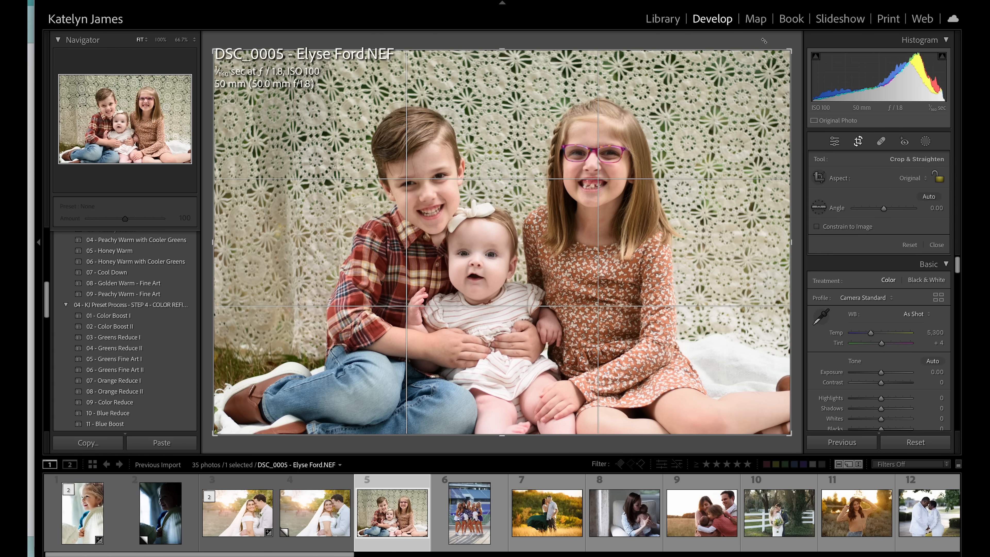
drag(791, 50, 781, 63)
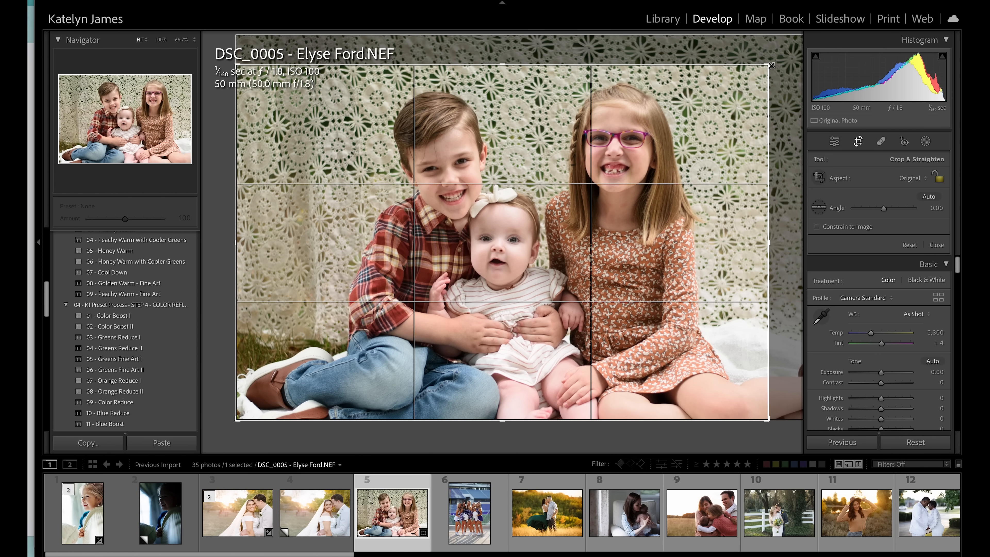
drag(700, 137, 628, 167)
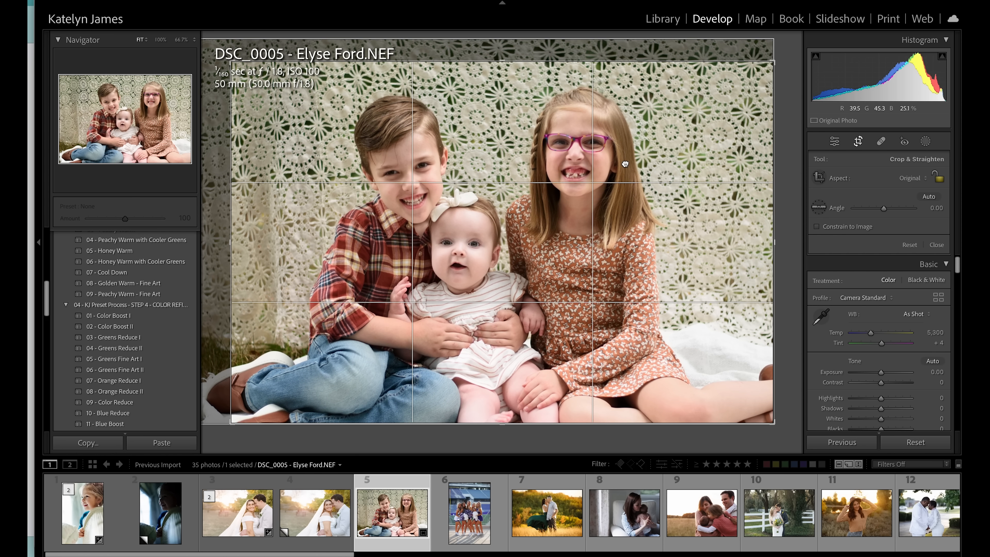
key(Return)
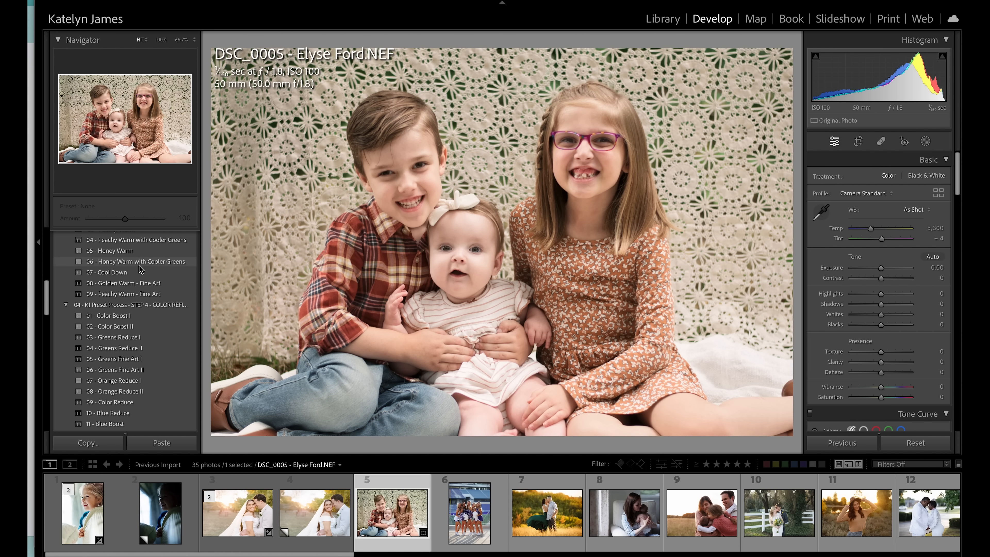
Apply the Light II foundation and Highlight Saver II refine presets to the children's portrait
scroll(137, 266, up, 10)
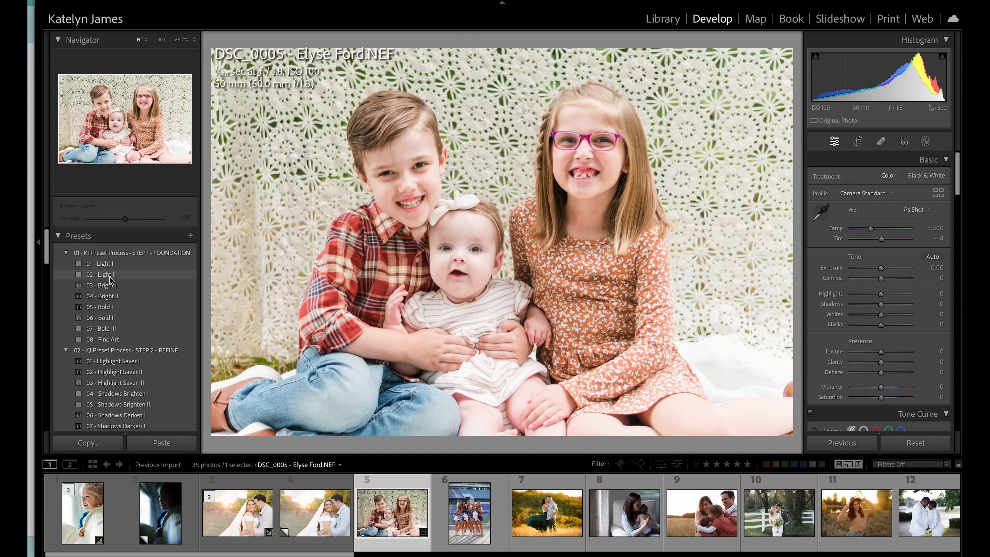
click(110, 275)
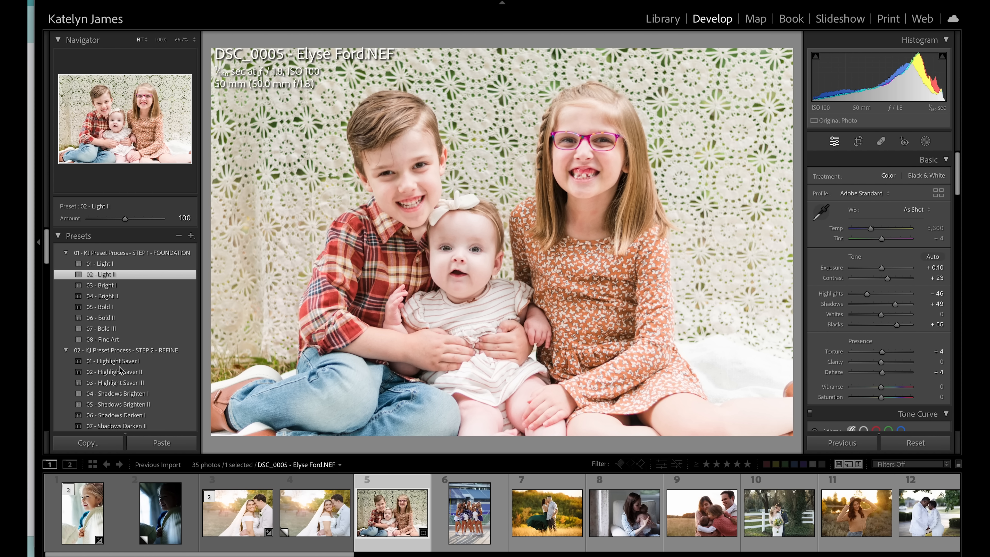
click(119, 372)
scroll(122, 373, down, 3)
scroll(122, 374, down, 2)
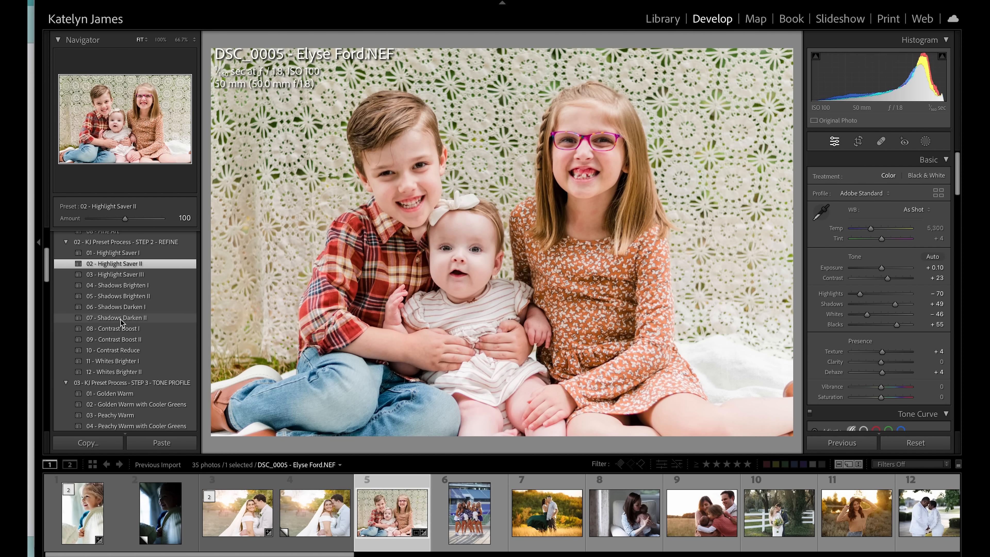
Apply the Shadows Darken I preset to the children's portrait and raise Blacks to +75
click(124, 307)
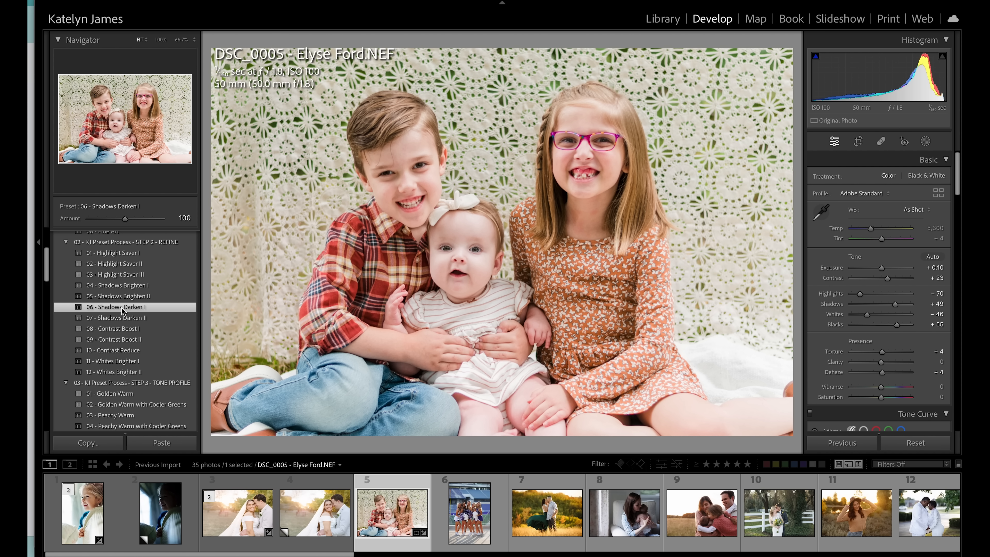
scroll(123, 310, down, 3)
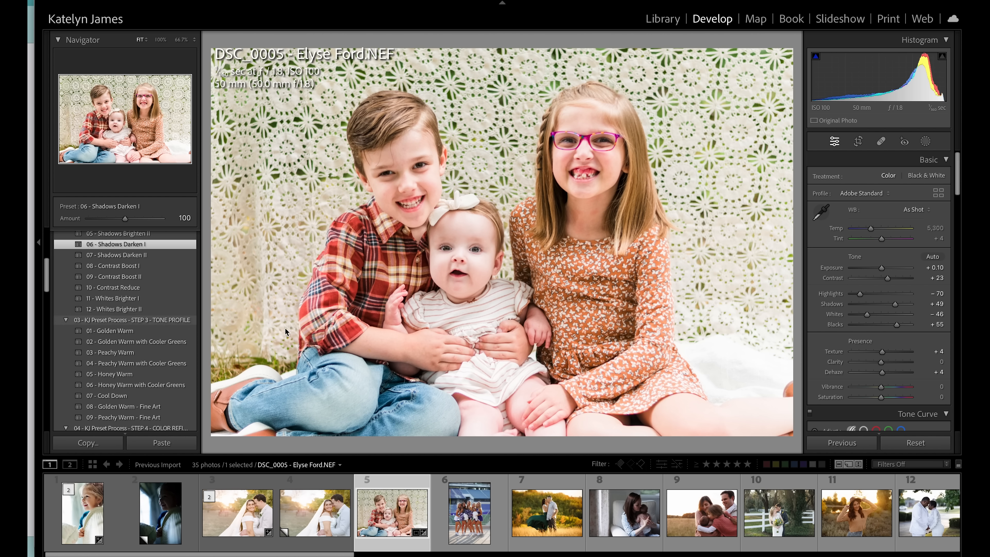
drag(897, 325, 904, 328)
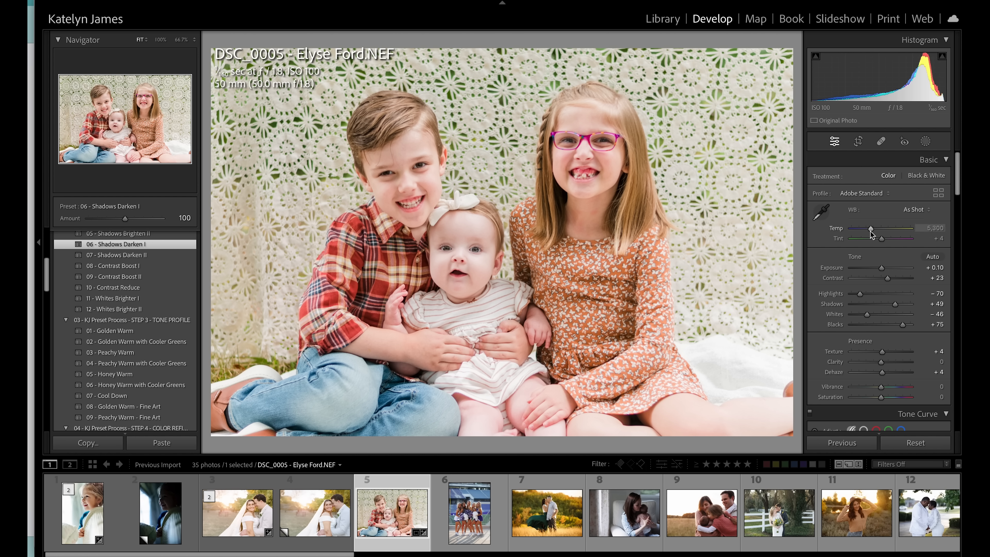
Cool the white balance temperature to 5,060 and apply the Golden Warm with Cooler Greens preset with its profile amount at 60
drag(870, 231, 868, 231)
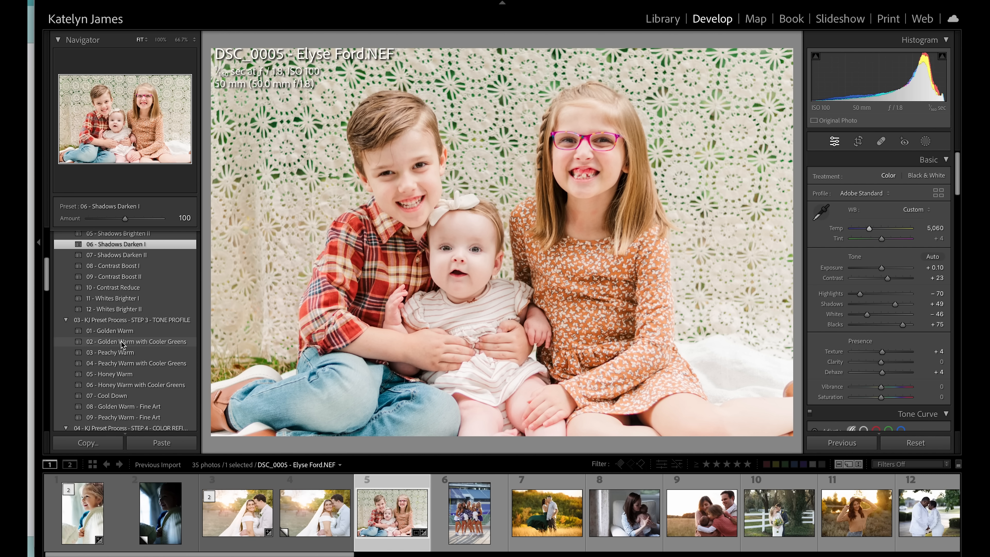
click(121, 342)
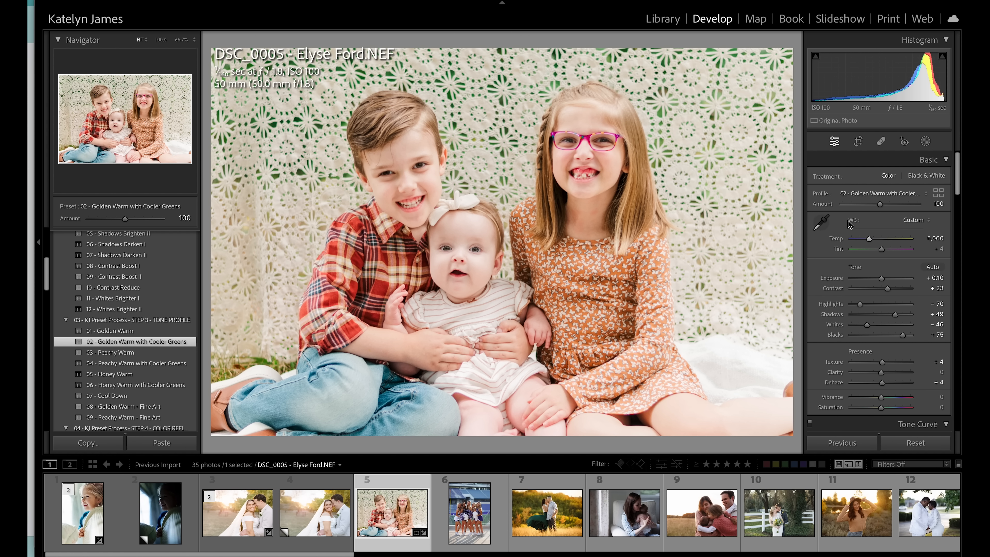
drag(880, 204, 869, 209)
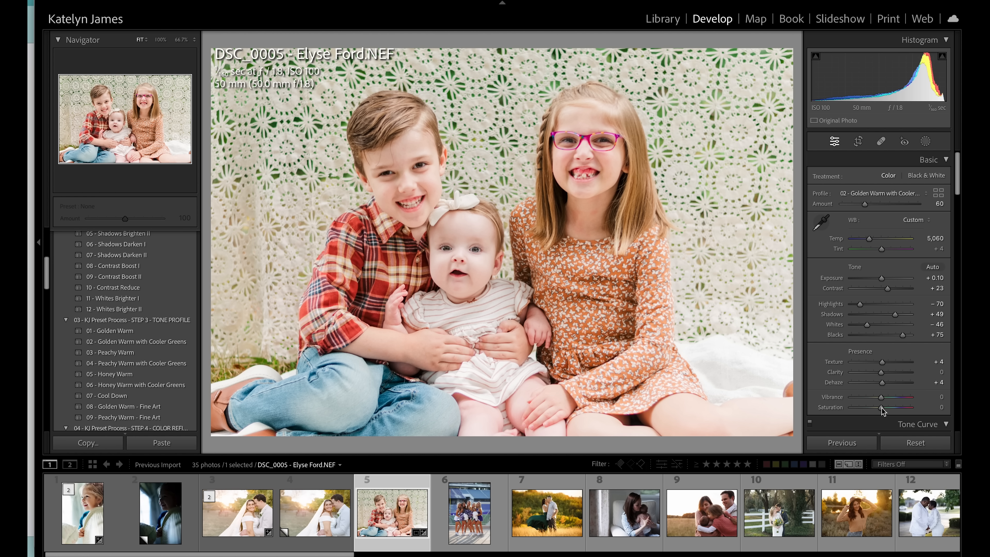
Create a virtual copy of the edited children's portrait, reset the copy's adjustments and return to the edited version
key(ctrl+apostrophe)
click(915, 442)
key(Left)
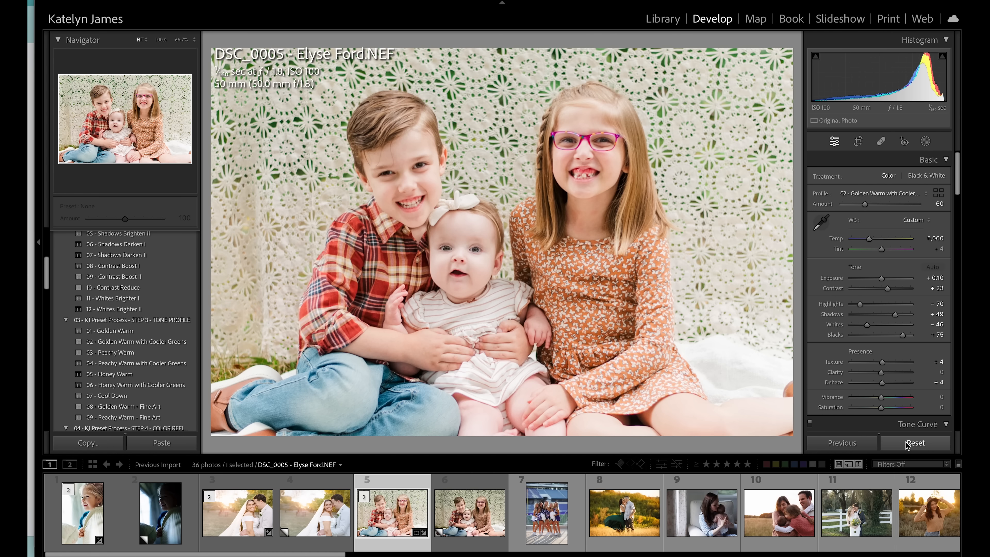
Open the cheerleader group photo and straighten it with a crop angle of 0.48
click(526, 515)
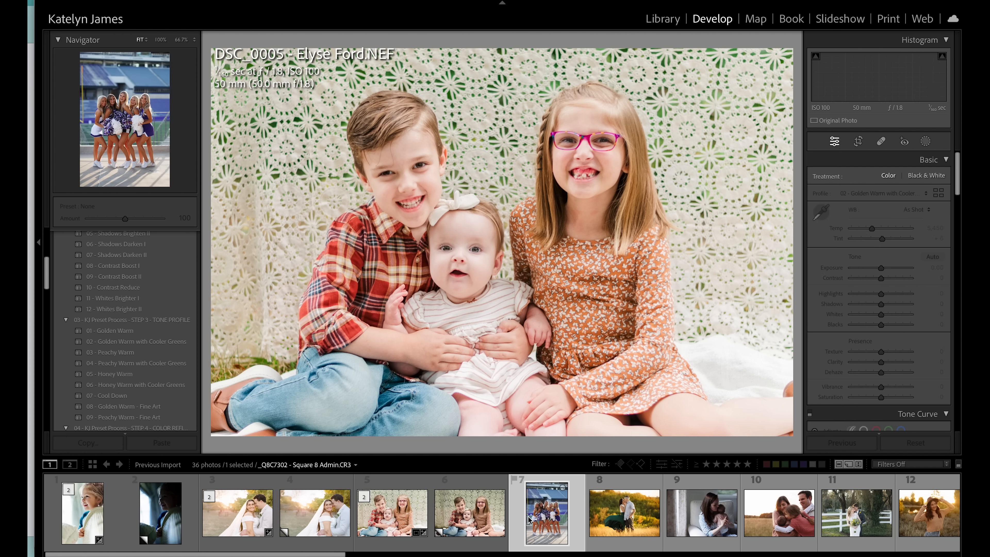
click(859, 142)
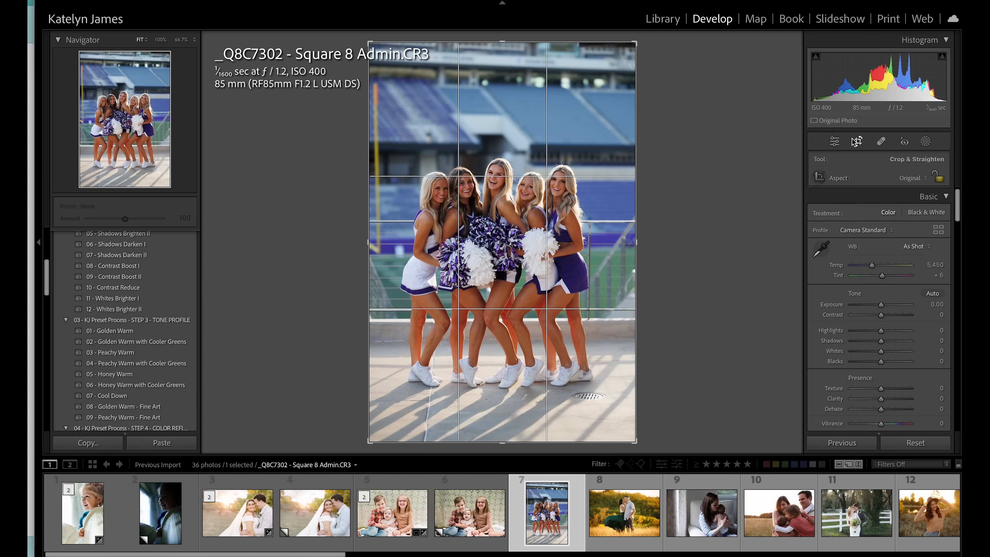
key(r)
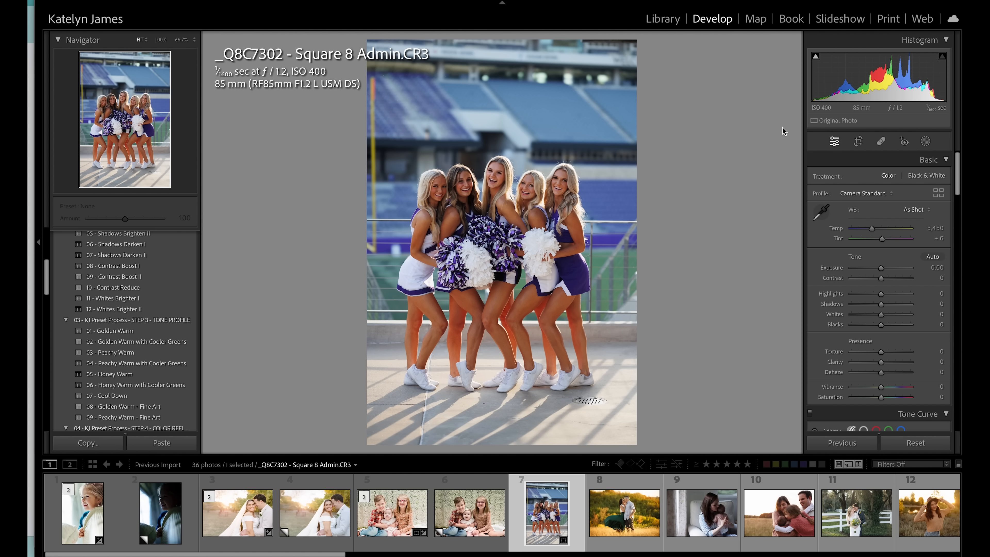
Check the cheerleaders' faces up close, then apply the Light II foundation preset and set the exposure to +0.30
scroll(119, 270, up, 5)
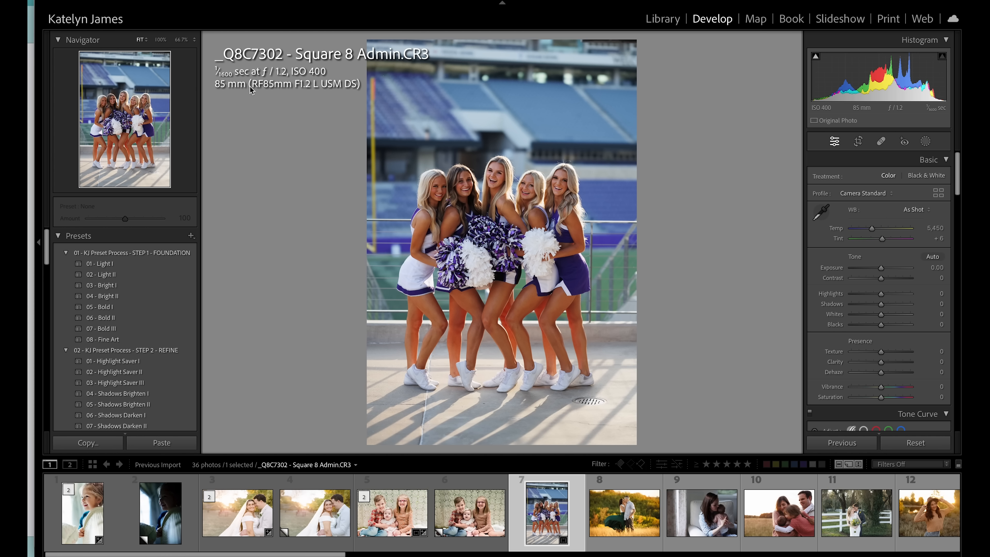
click(484, 210)
drag(476, 171, 414, 192)
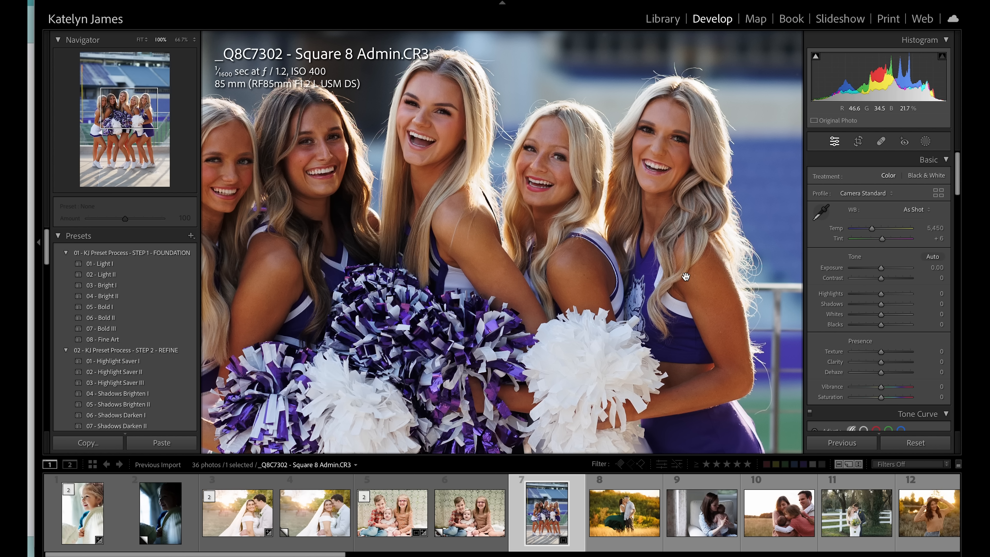
drag(670, 278, 715, 273)
drag(552, 251, 642, 246)
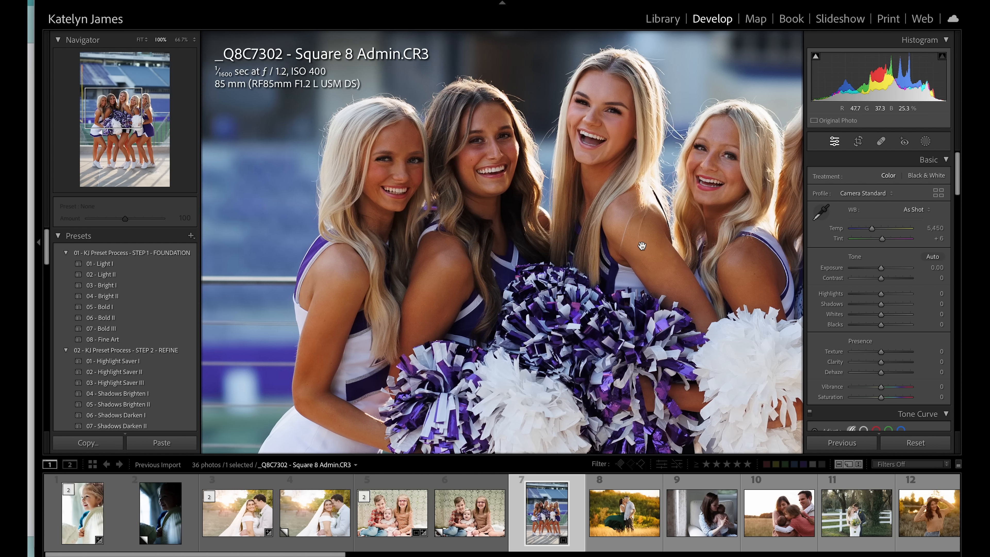
click(642, 246)
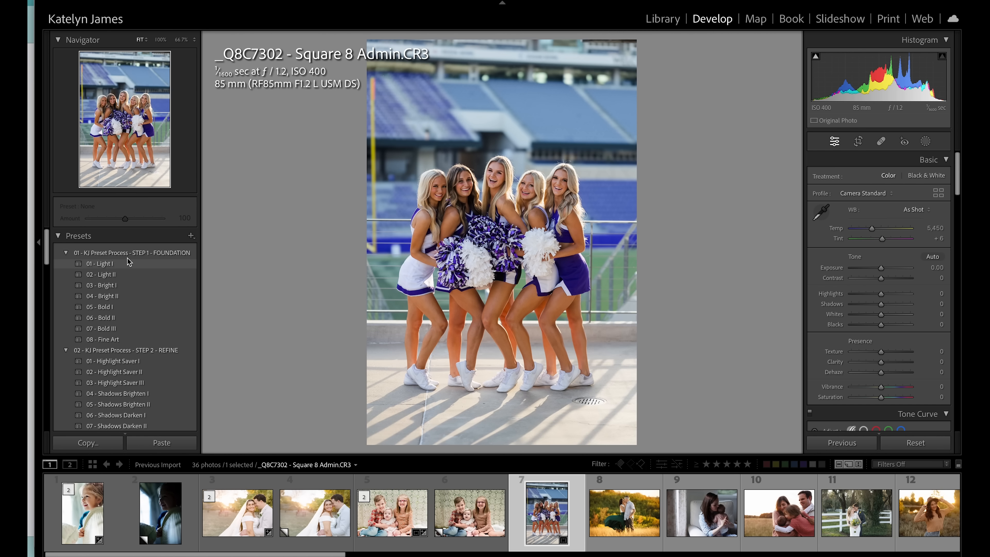
click(129, 275)
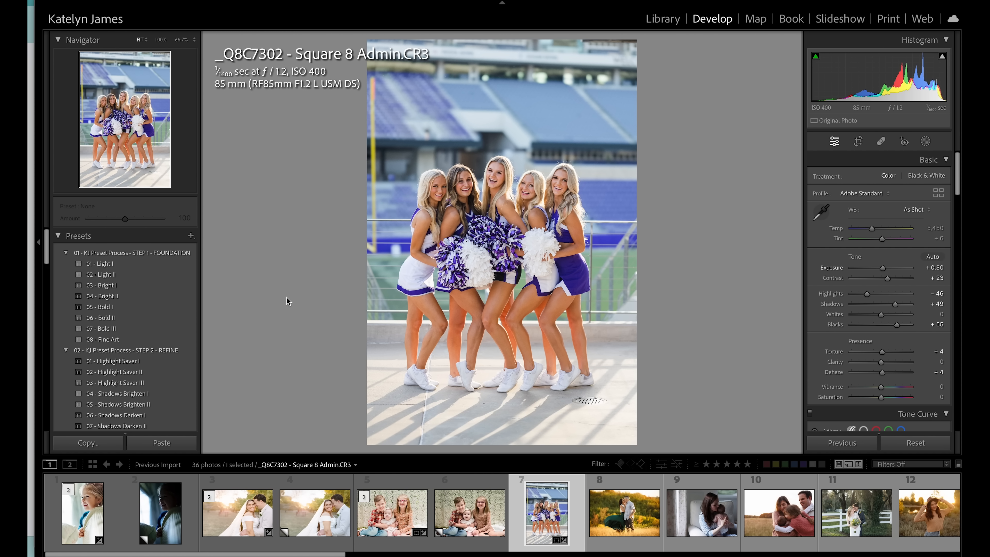
Crop the cheerleader photo slightly tighter, shifting the group lower in the frame
click(858, 141)
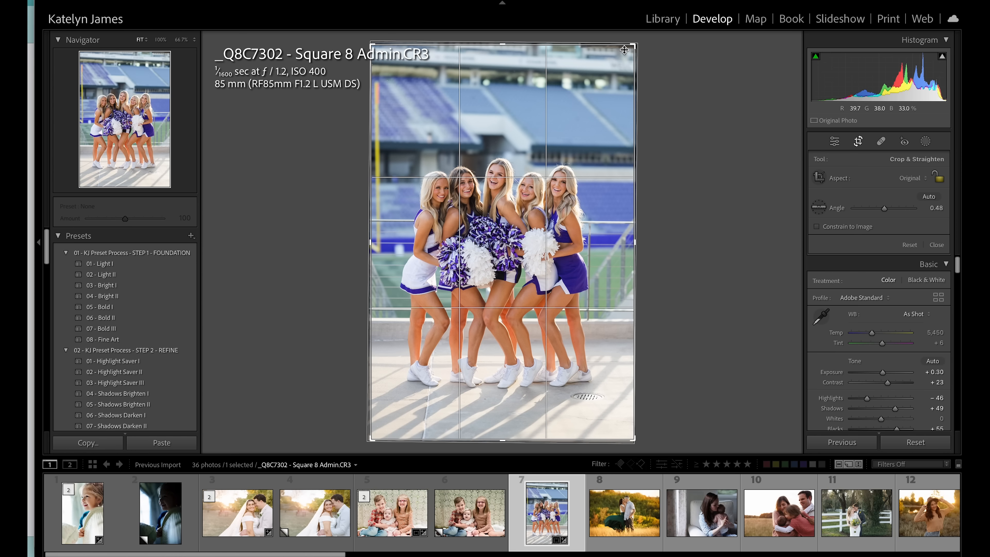
drag(585, 91, 579, 113)
key(Return)
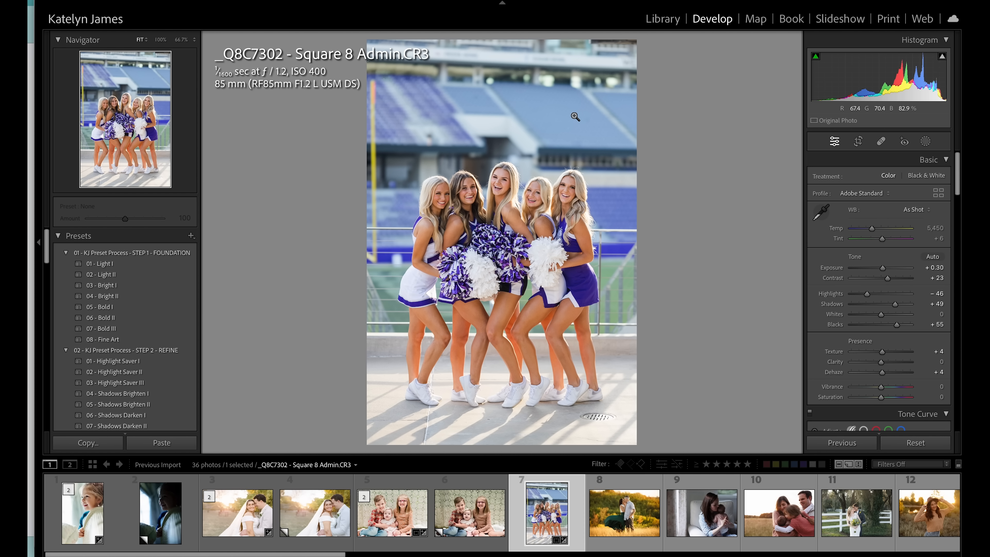
Apply the Highlight Saver I and Whites Brighter I refine presets to the cheerleader photo and check the tone curve
scroll(123, 311, down, 3)
scroll(123, 314, down, 1)
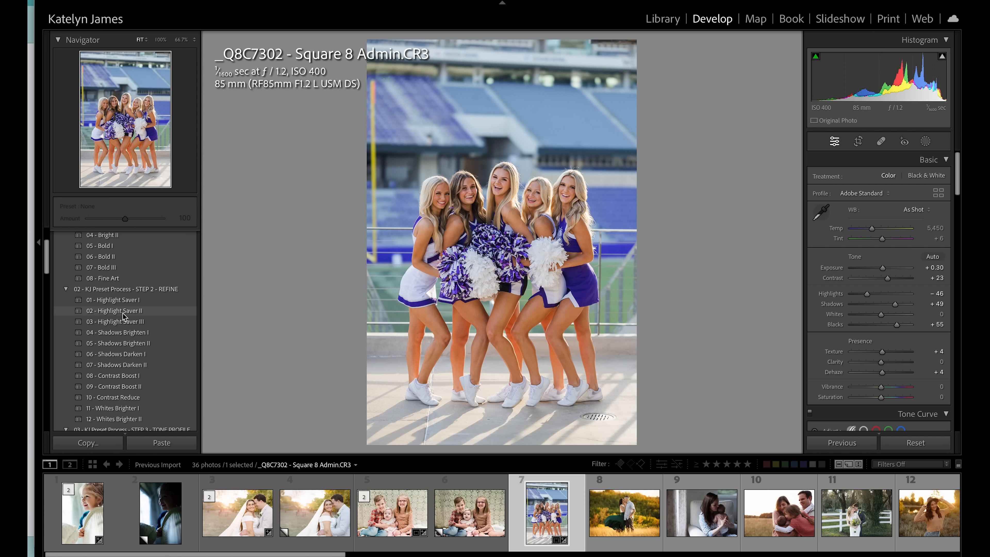
click(117, 300)
scroll(129, 371, down, 2)
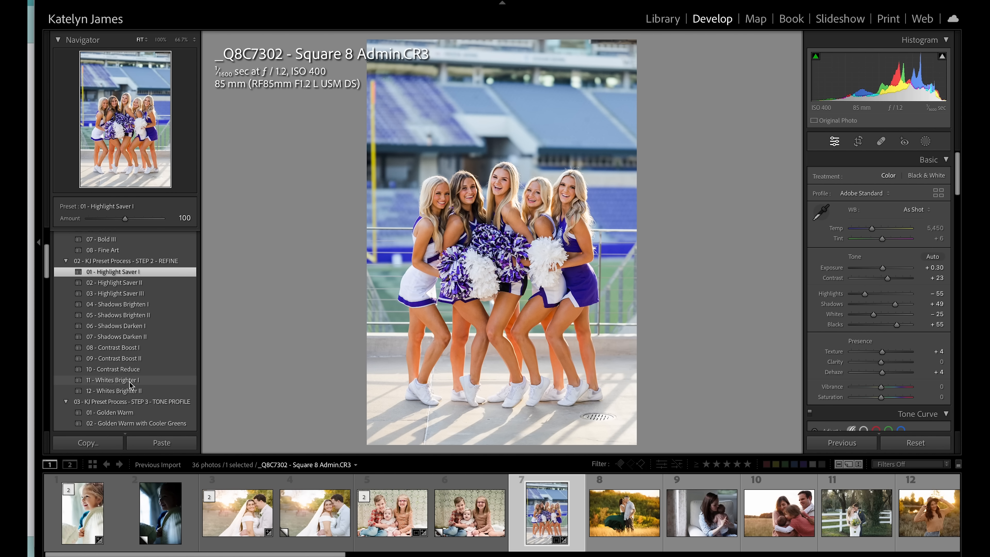
click(130, 383)
scroll(130, 385, down, 5)
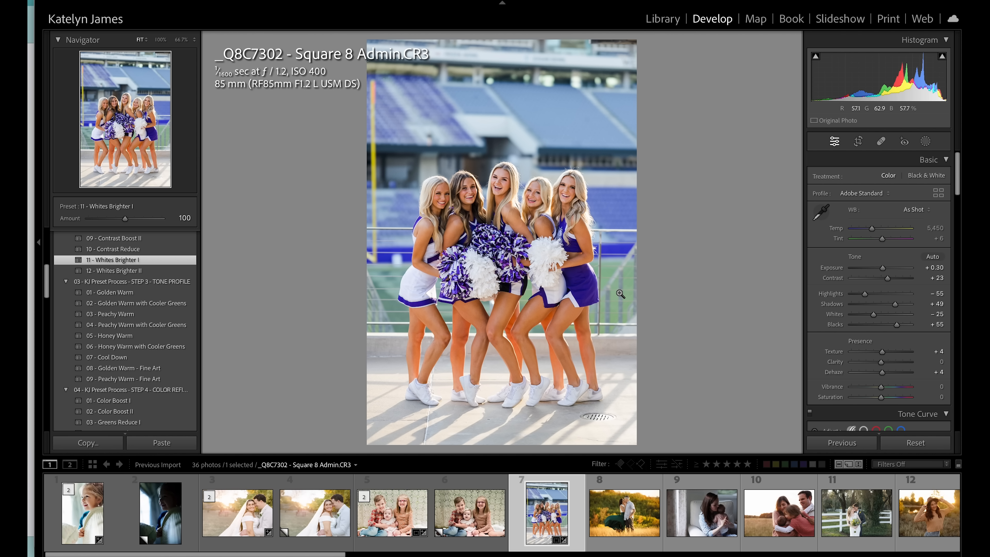
scroll(905, 324, down, 7)
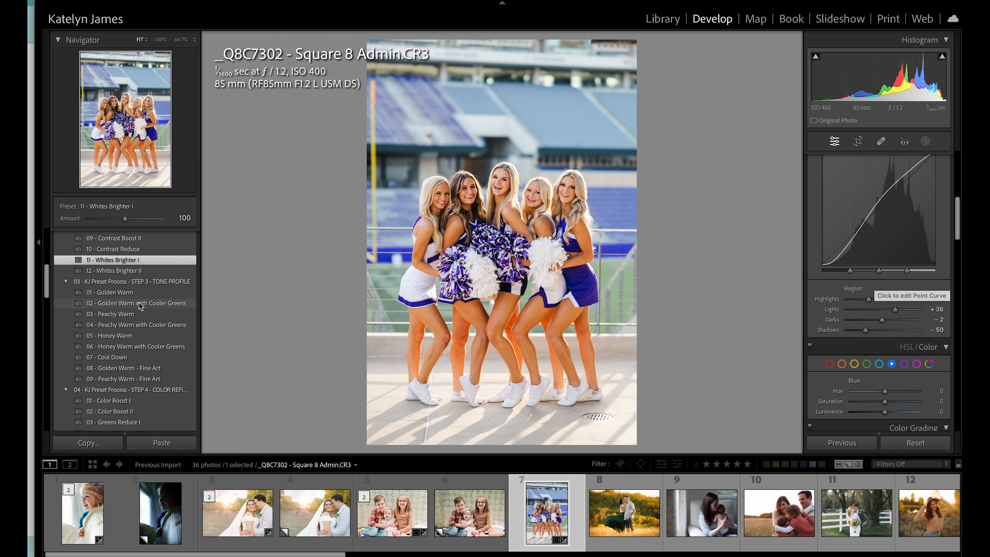
Apply the Honey Warm with Cooler Greens tone profile to the cheerleader photo and reduce its amount to 55
click(139, 347)
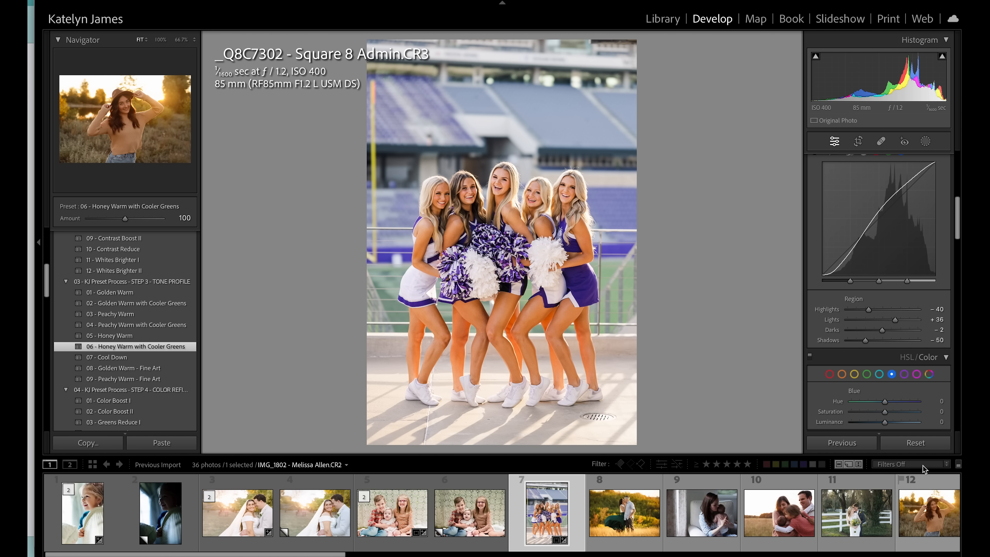
scroll(926, 262, up, 1)
scroll(926, 262, up, 8)
drag(880, 203, 864, 209)
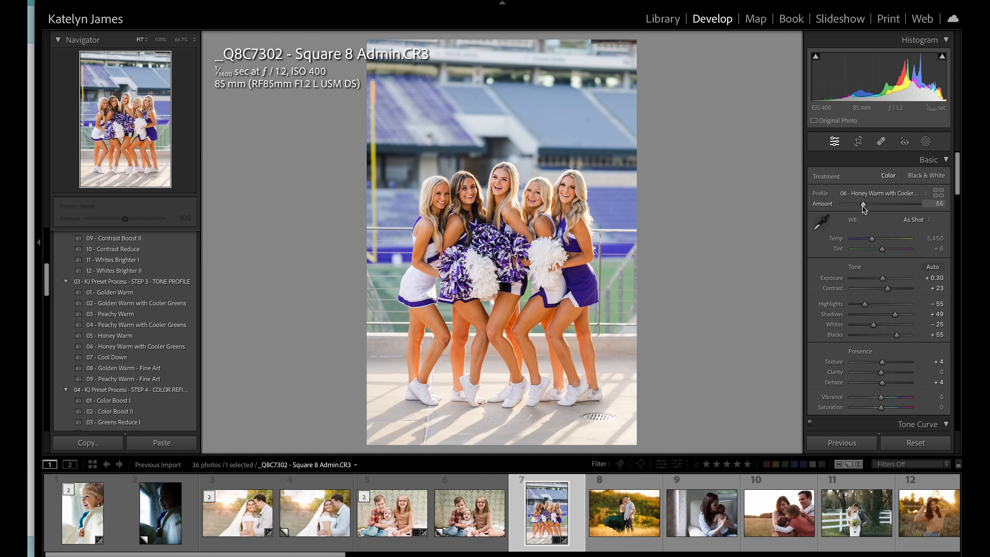
Apply the Orange Reduce I color refine preset to the cheerleader photo and inspect the skin tones up close
scroll(129, 334, down, 5)
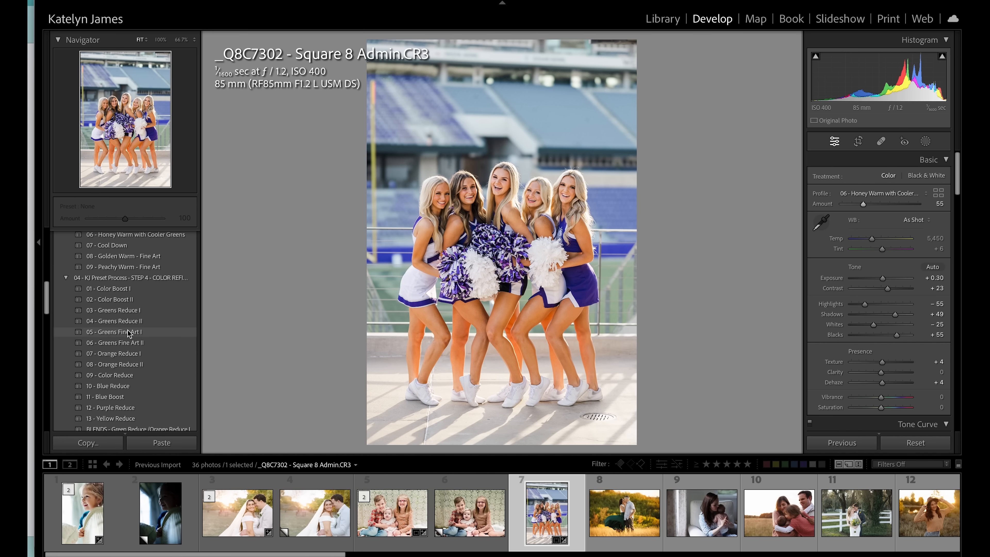
scroll(129, 333, down, 1)
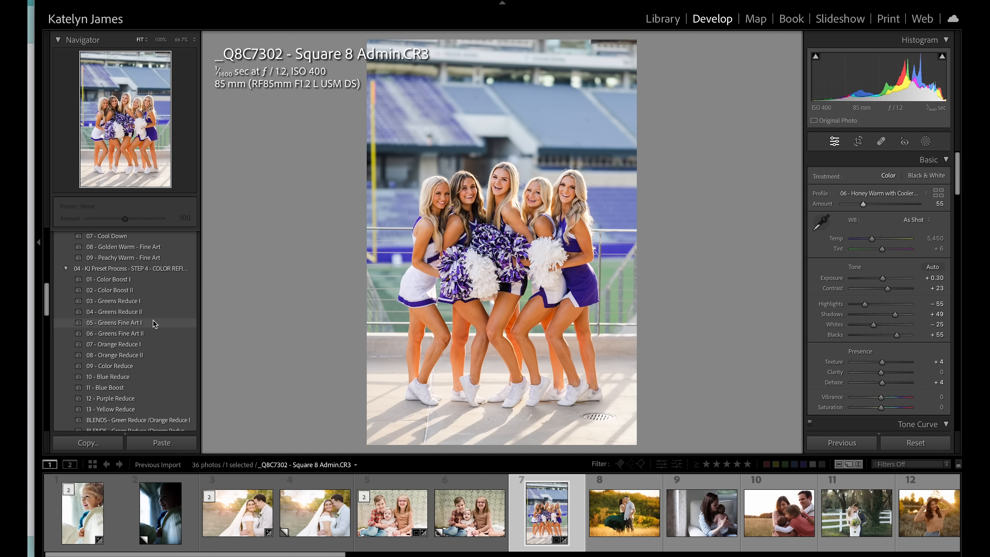
click(118, 344)
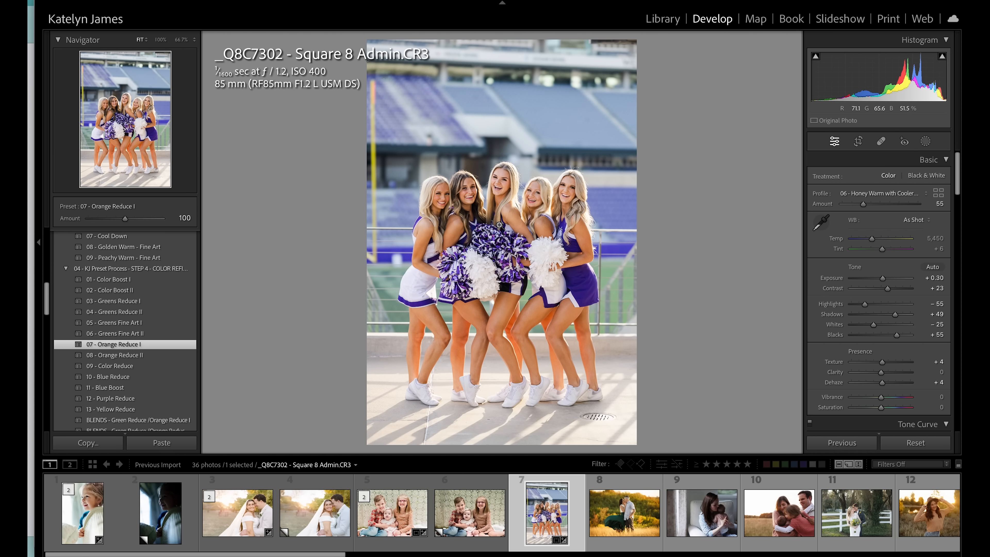
click(518, 210)
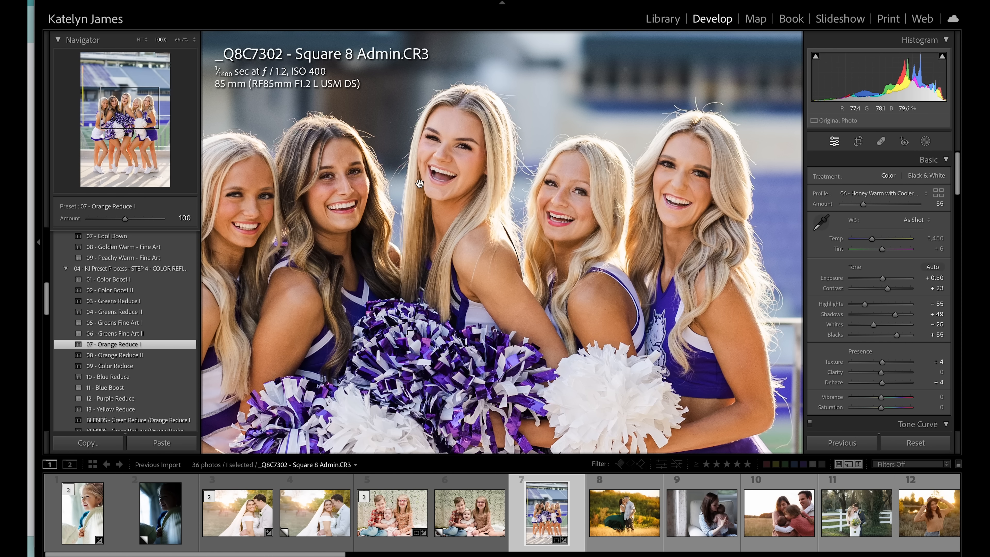
Raise the tone profile amount on the cheerleader photo to 82 while checking the faces up close
drag(420, 184, 490, 187)
click(877, 205)
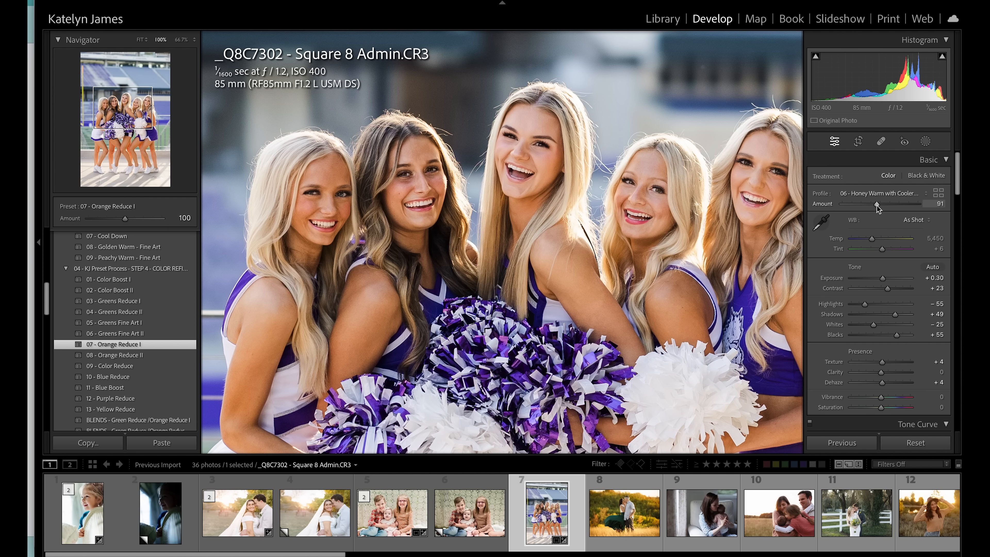
drag(876, 205, 874, 204)
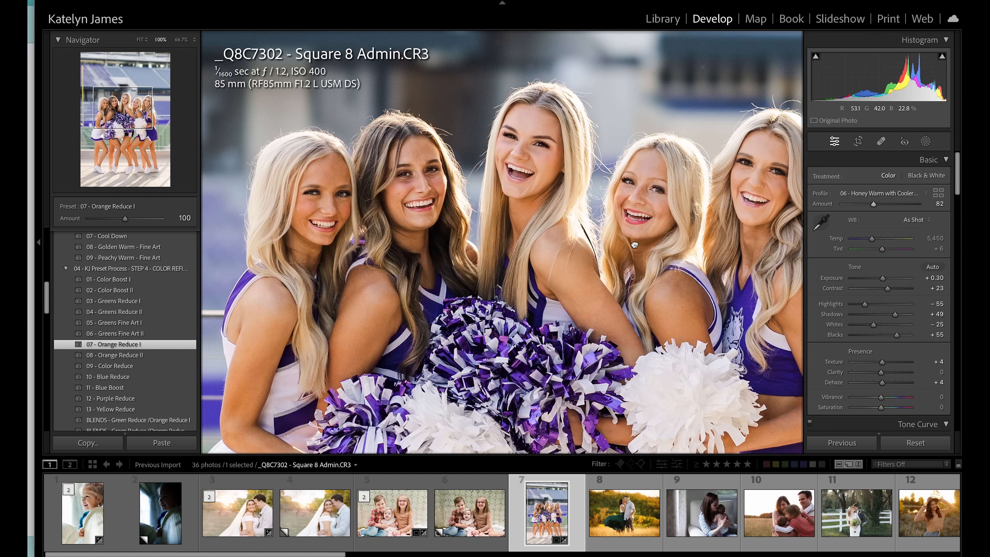
click(635, 245)
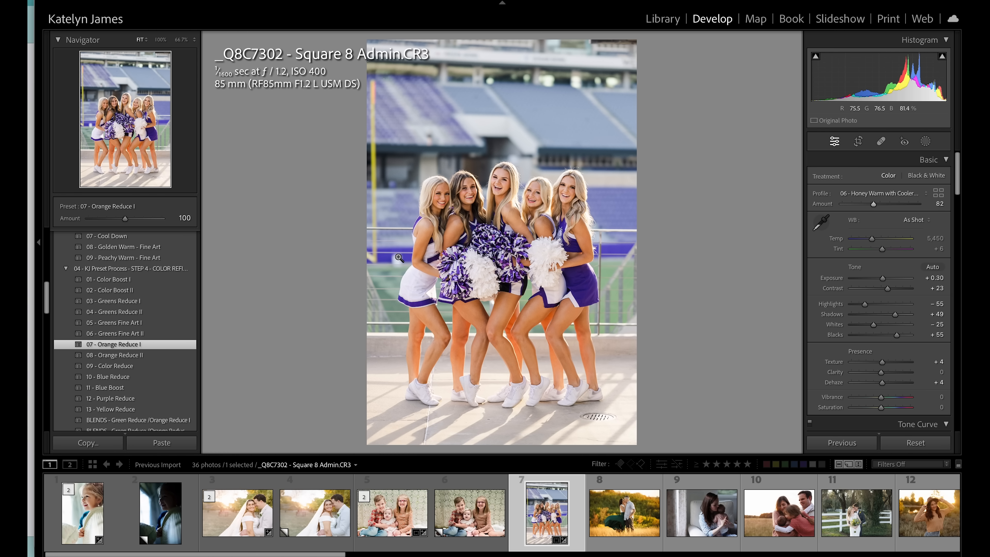
Paint a mask with the Light Nuzzle Brush effect over the shadowed orange areas of the cheerleaders' legs
click(516, 319)
drag(516, 317, 510, 264)
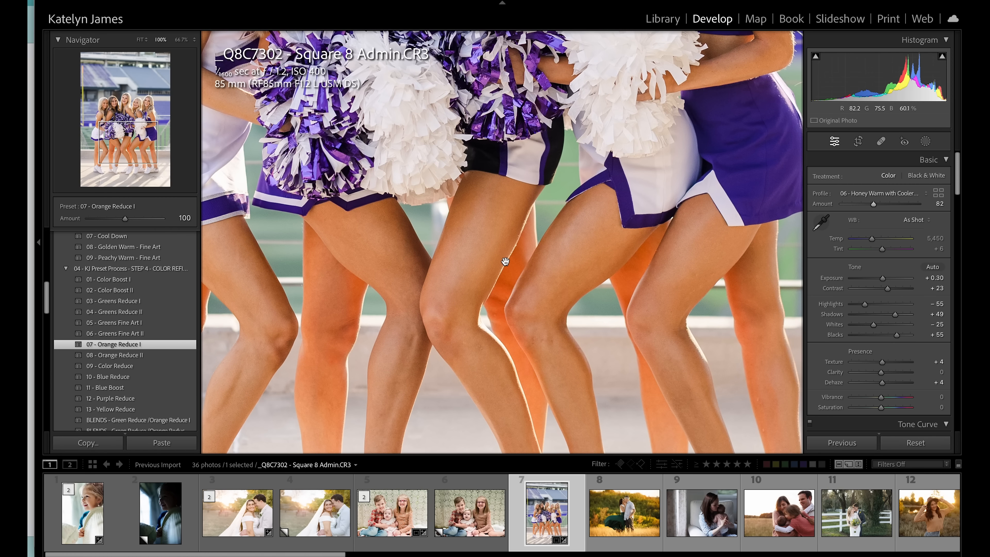
click(926, 141)
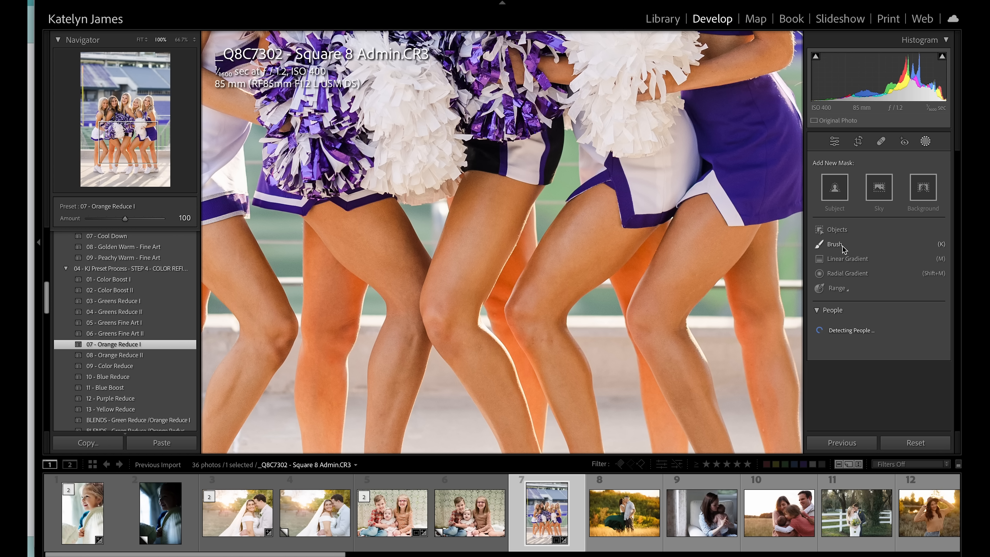
click(845, 250)
click(866, 262)
click(865, 261)
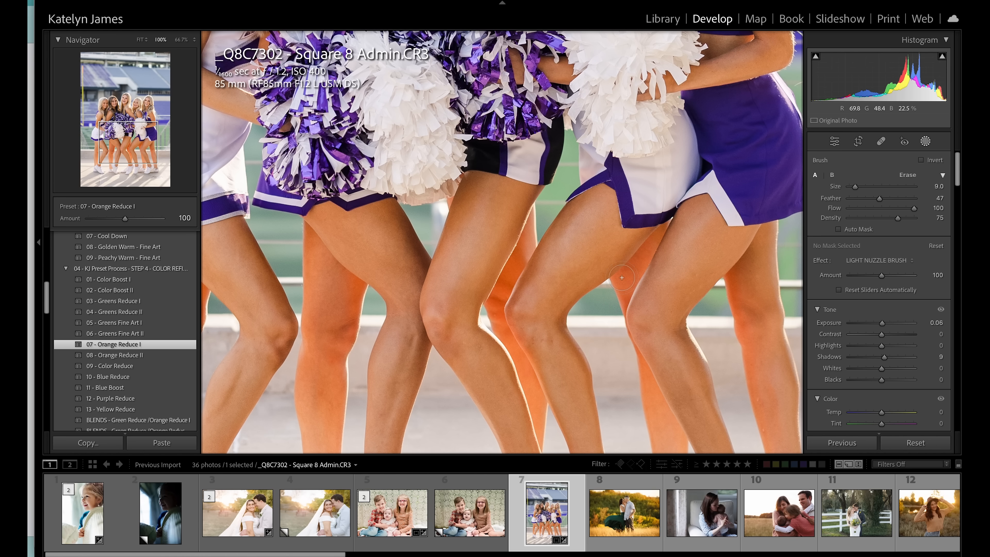
drag(644, 365, 529, 238)
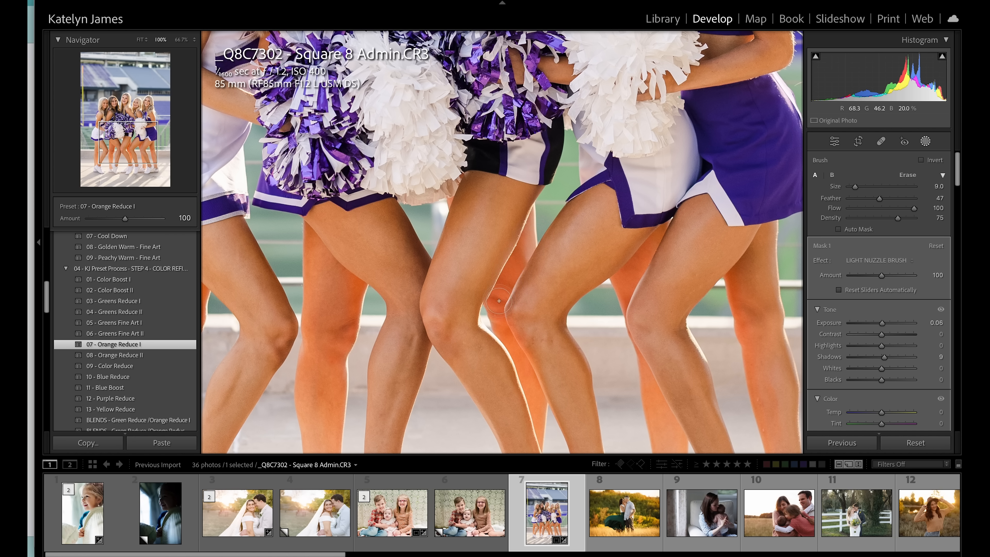
drag(505, 317, 356, 317)
mouse_move(362, 279)
mouse_down()
mouse_move(361, 293)
mouse_move(525, 288)
mouse_up()
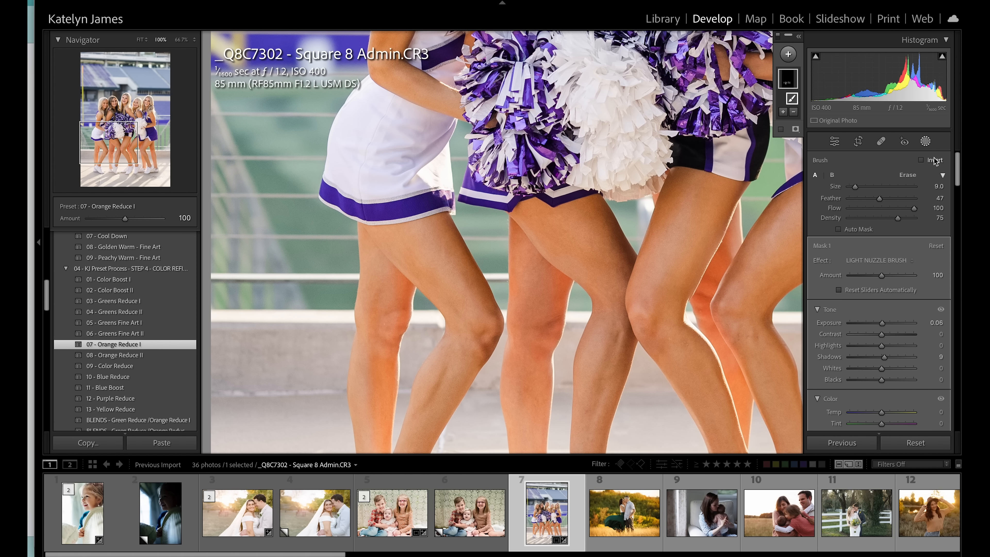
click(926, 142)
click(662, 214)
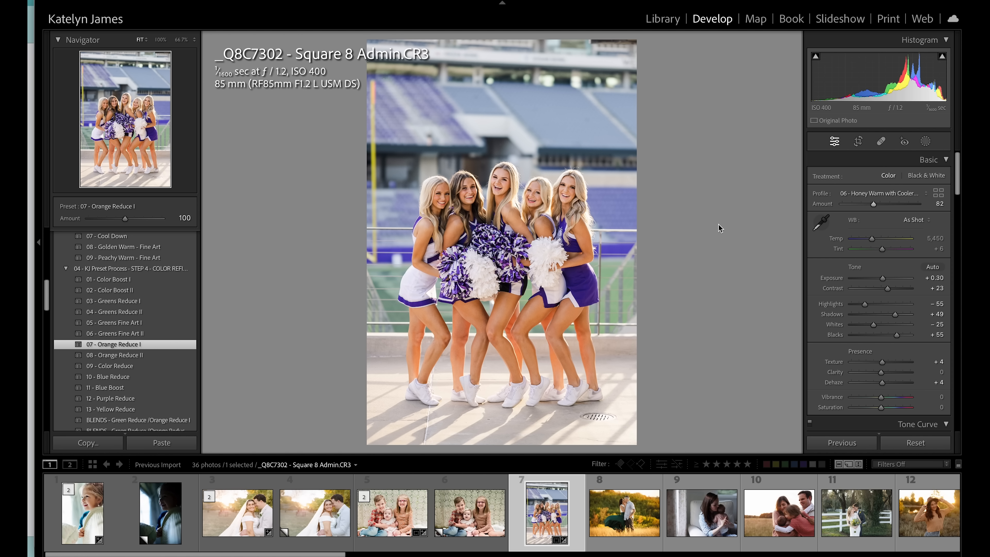
Set the cheerleader photo's Blacks to +78 and Exposure to +0.20
drag(896, 335, 904, 335)
key(minus)
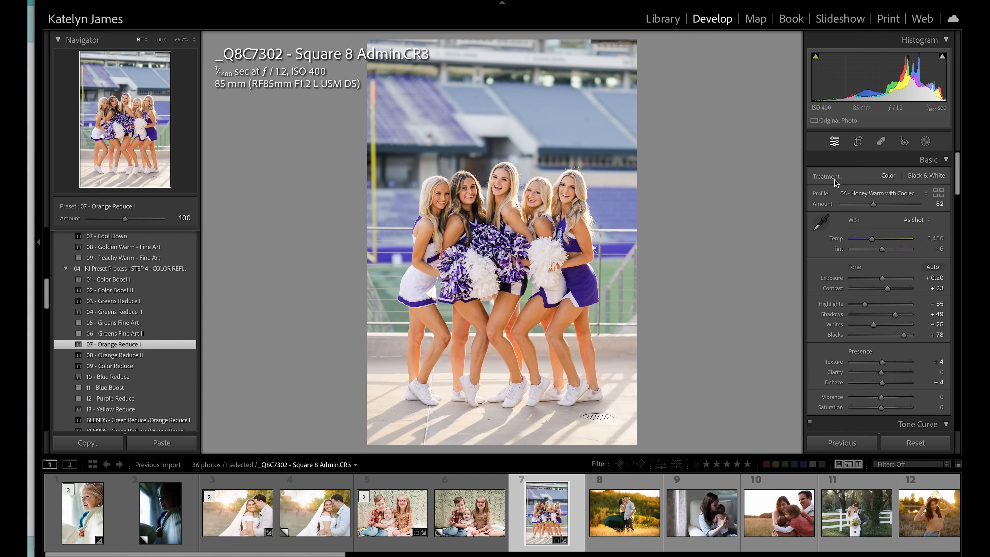
Set the cheerleader photo's orange saturation to -8 and slightly lower its purple saturation
scroll(857, 312, down, 10)
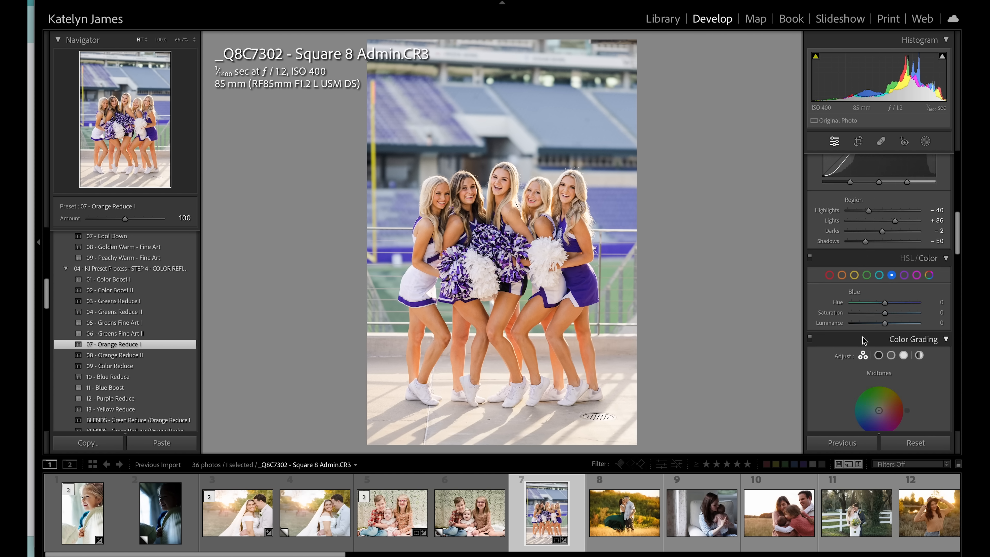
scroll(863, 340, down, 1)
click(842, 232)
drag(882, 270, 883, 271)
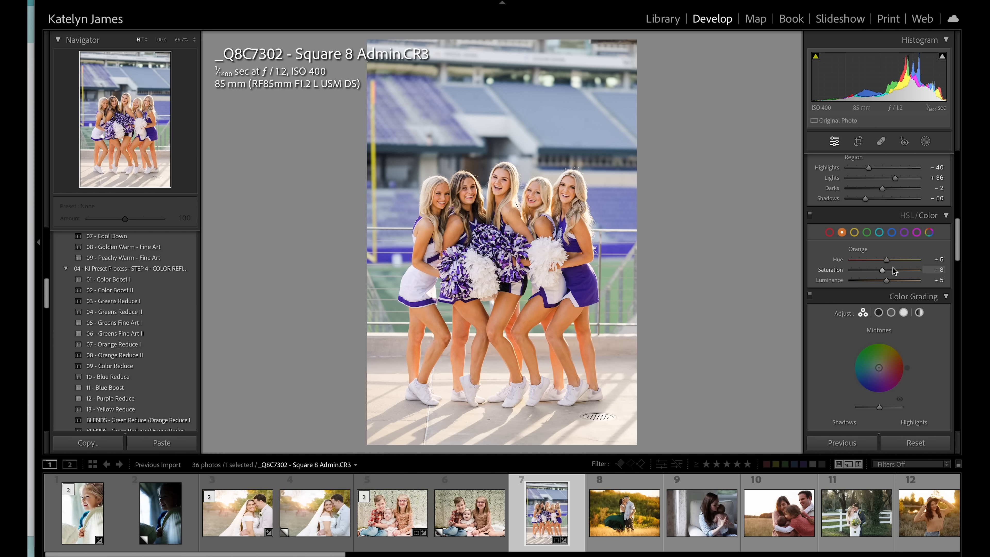
scroll(891, 251, up, 5)
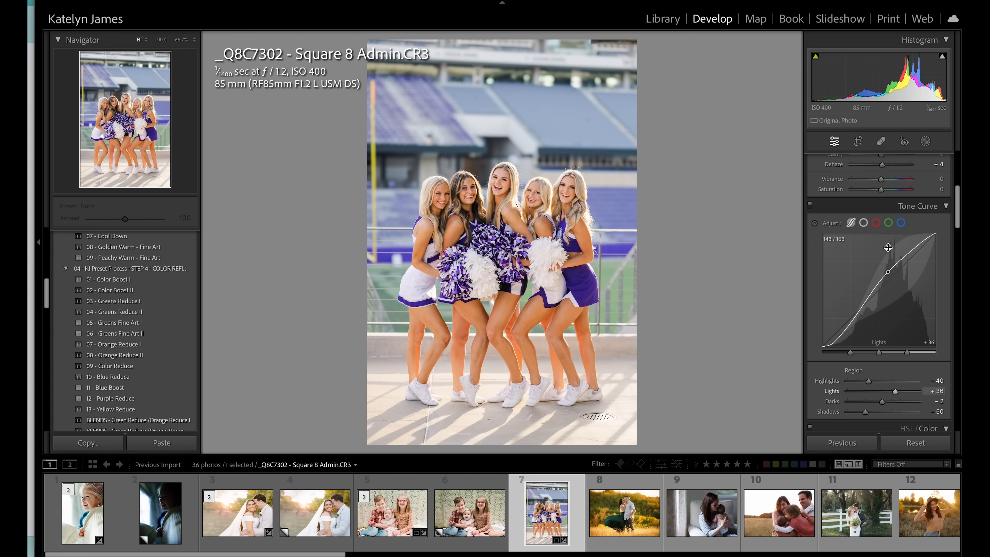
scroll(891, 250, down, 2)
scroll(890, 250, down, 1)
click(904, 254)
drag(884, 292, 881, 294)
Create a virtual copy of the cheerleader photo and reset it for comparison, then nudge the edited version's tint up slightly
key(ctrl+apostrophe)
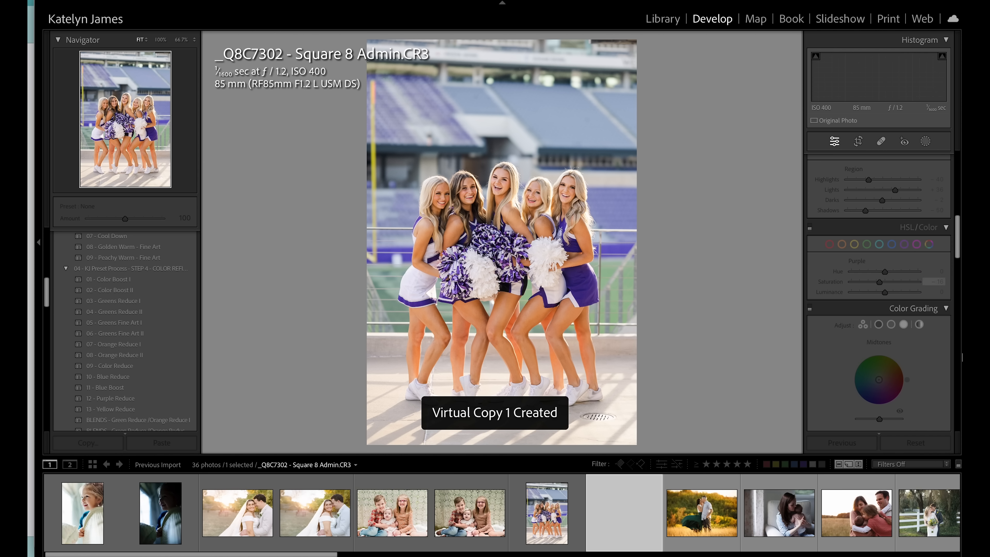
click(914, 443)
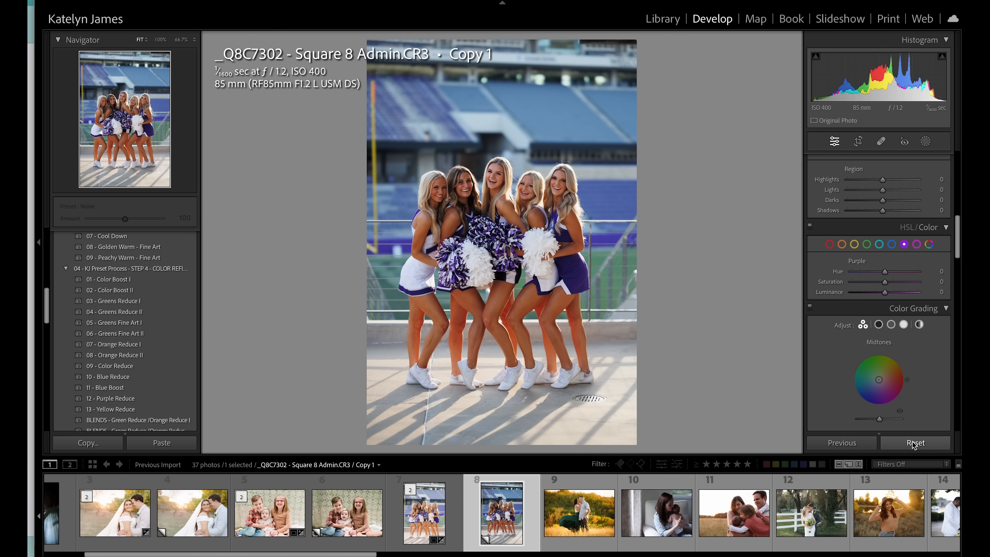
key(Left)
scroll(904, 246, up, 10)
scroll(900, 248, down, 1)
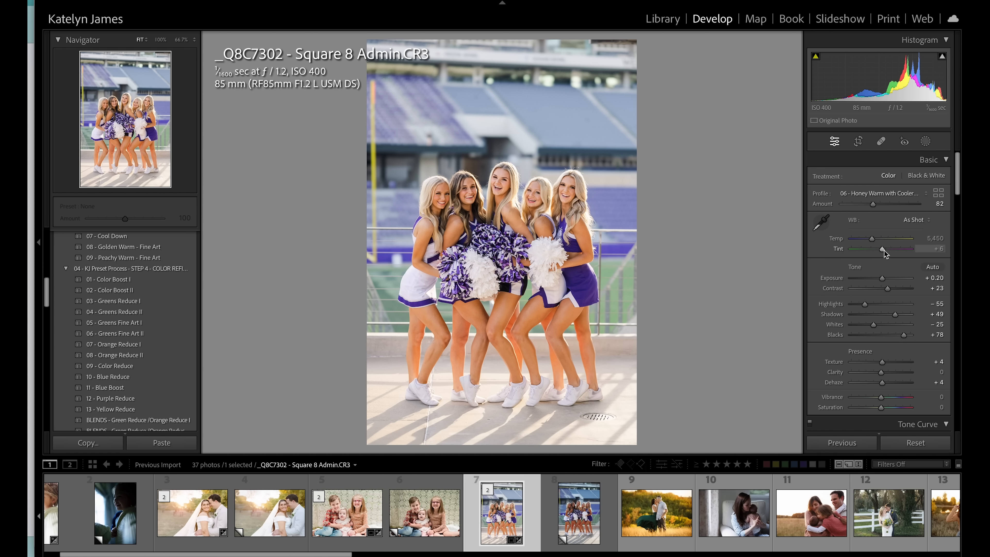
drag(883, 251, 885, 252)
Apply the Light I foundation and Highlight Saver I presets to the photo of the kissing couple and set Exposure to -0.20
click(647, 525)
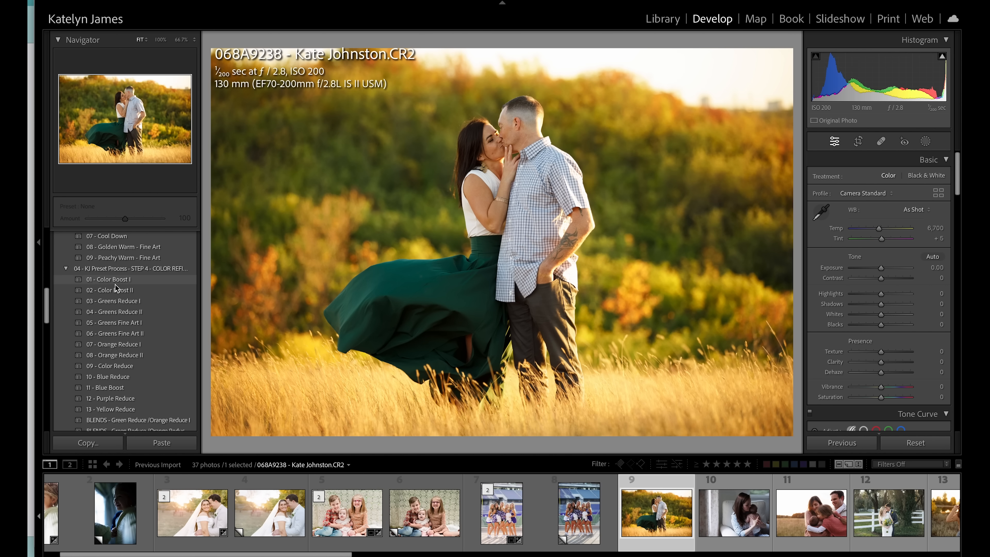
scroll(117, 282, up, 10)
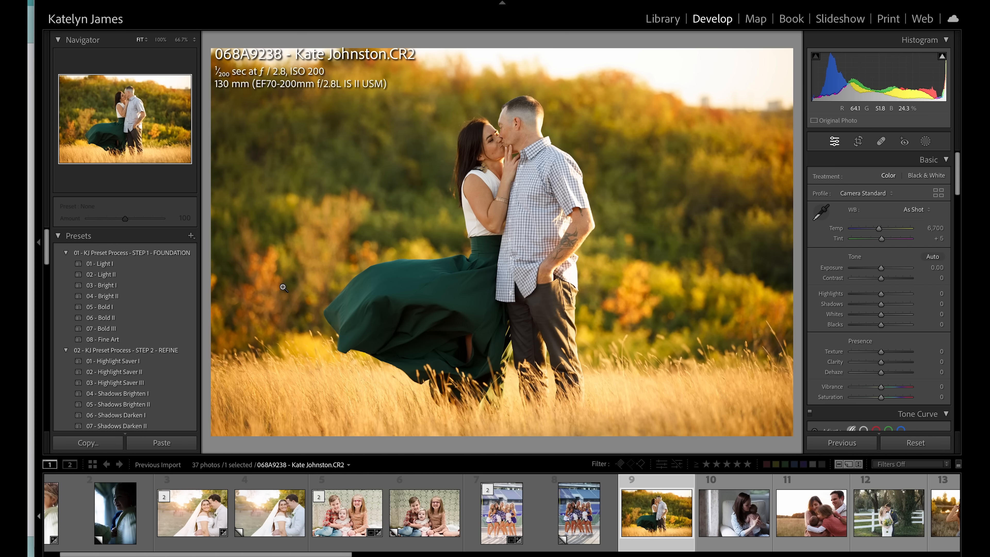
click(98, 264)
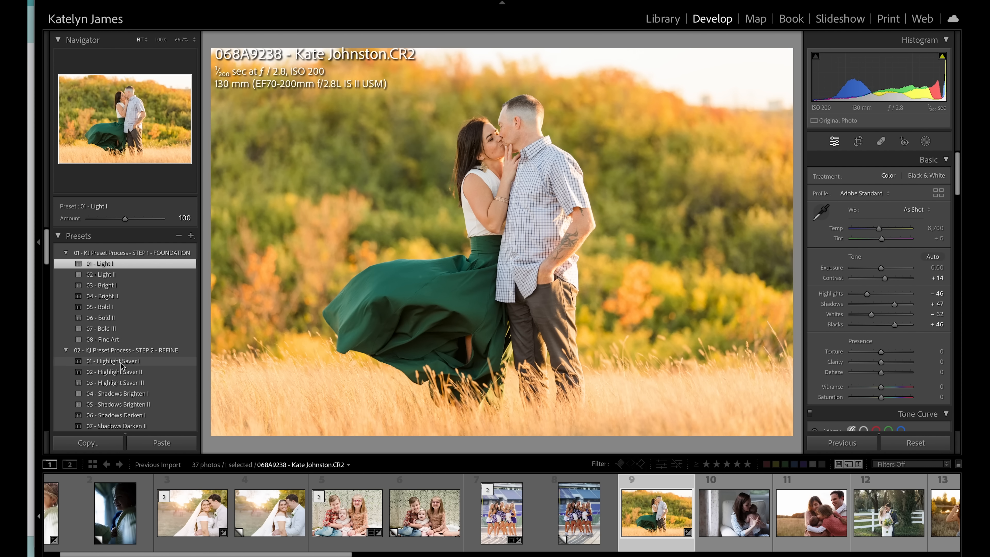
click(117, 362)
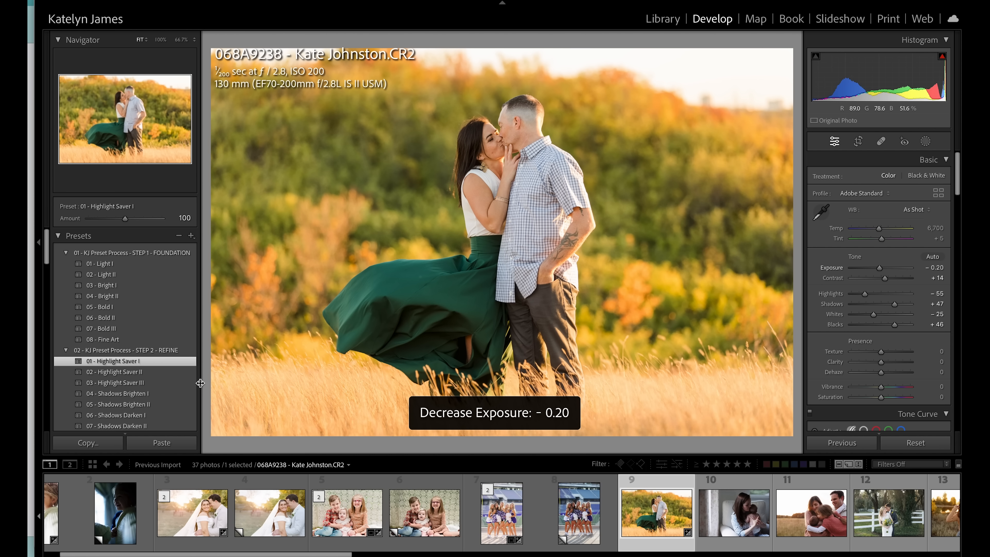
Cool the couple photo's temperature to 5,626 and apply the Peachy Warm with Cooler Greens tone profile at amount 74
scroll(184, 375, down, 5)
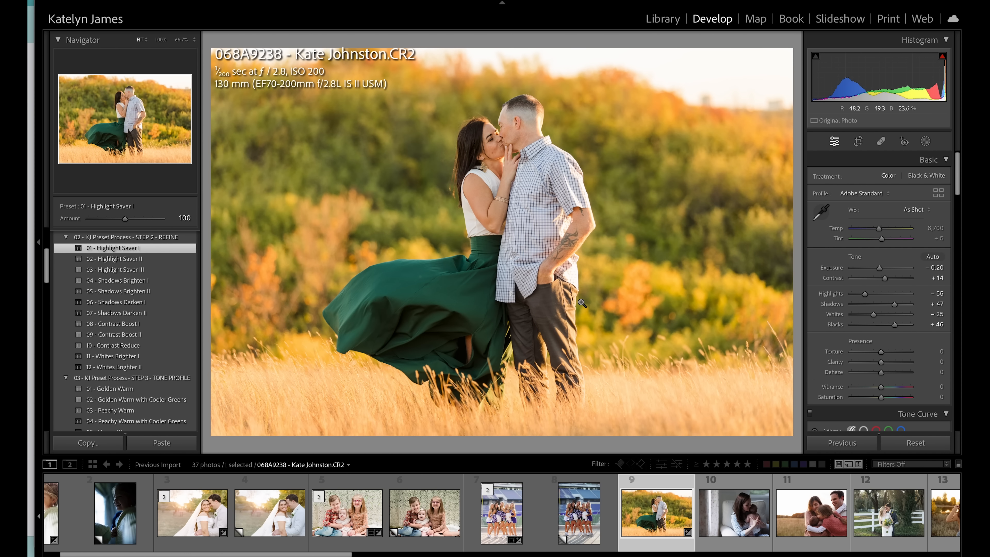
drag(878, 228, 871, 230)
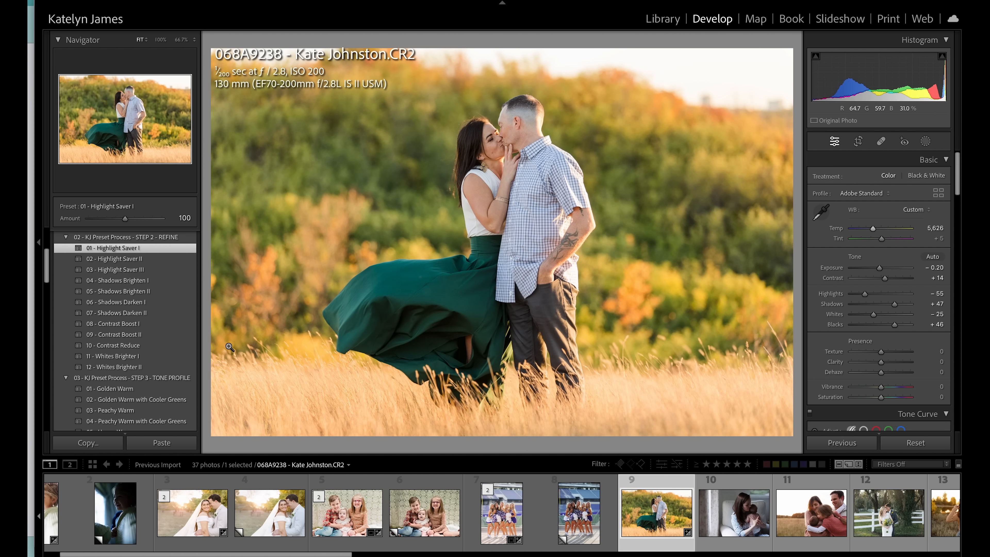
scroll(133, 403, down, 3)
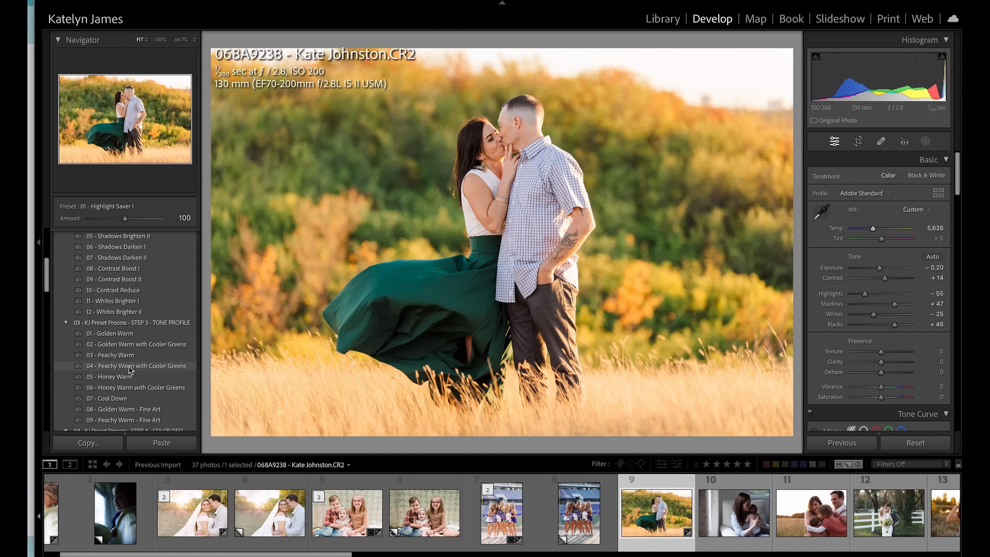
click(130, 366)
drag(881, 204, 870, 205)
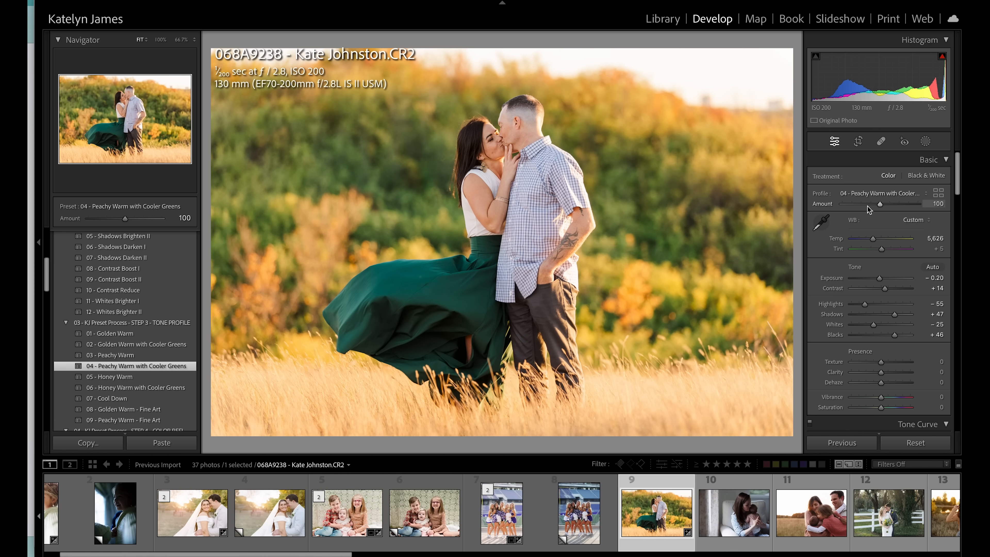
Set the couple photo's Blacks to +71 and Dehaze to -1, and raise the tone profile amount to 85
drag(903, 335, 902, 334)
key(minus)
key(equal)
scroll(903, 337, down, 1)
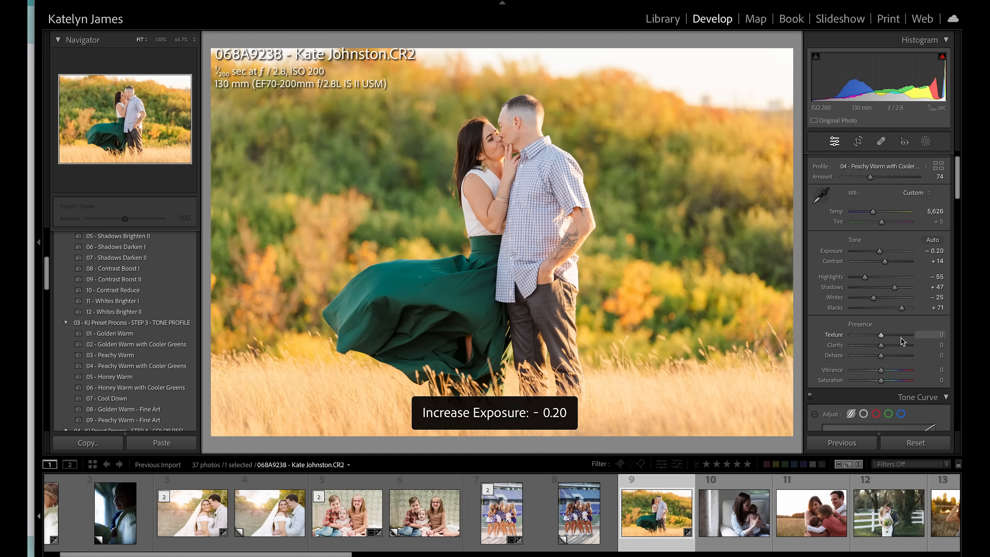
drag(881, 359, 880, 359)
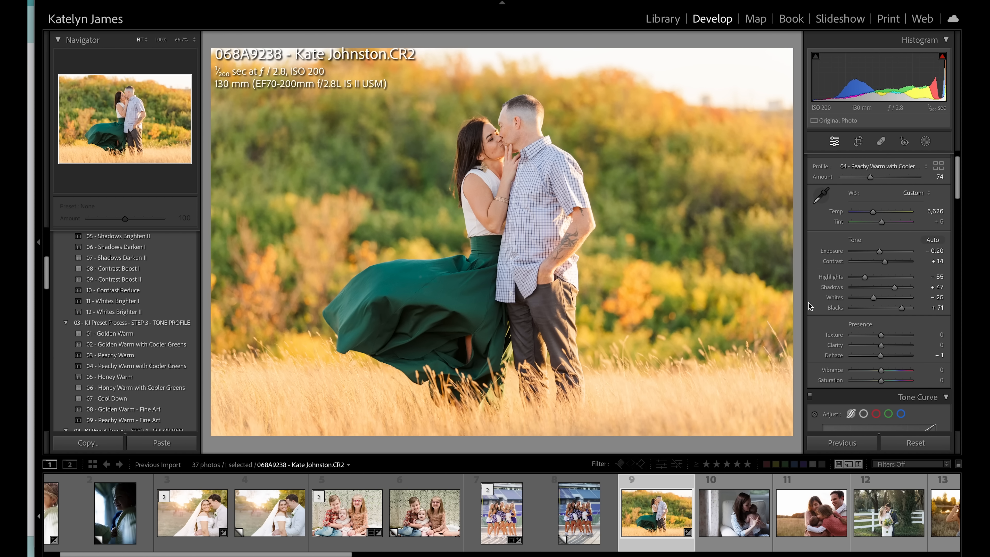
drag(871, 177, 875, 177)
Create a reset virtual copy of the couple photo for comparison, and lower the edited version's Exposure to -0.40
key(super+apostrophe)
click(918, 445)
key(Left)
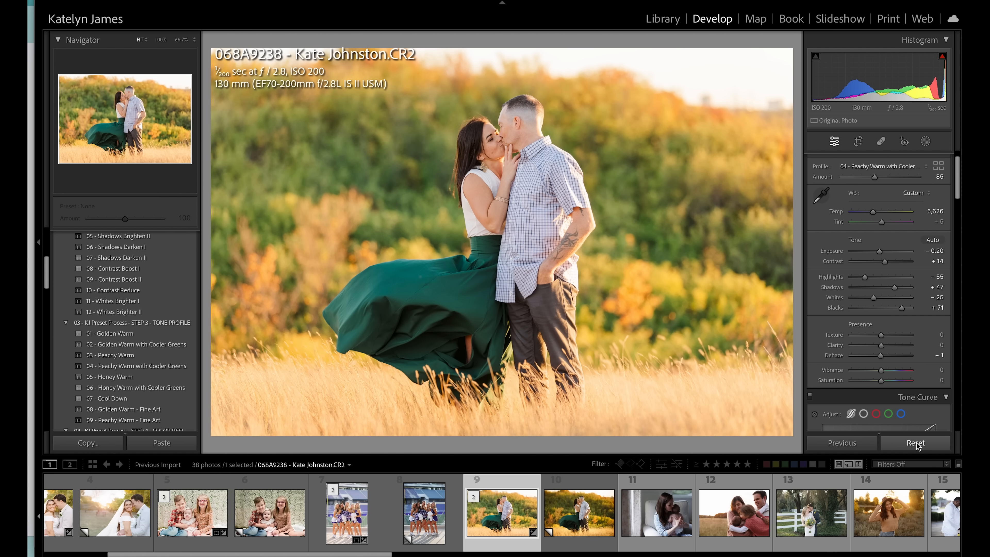
key(Right)
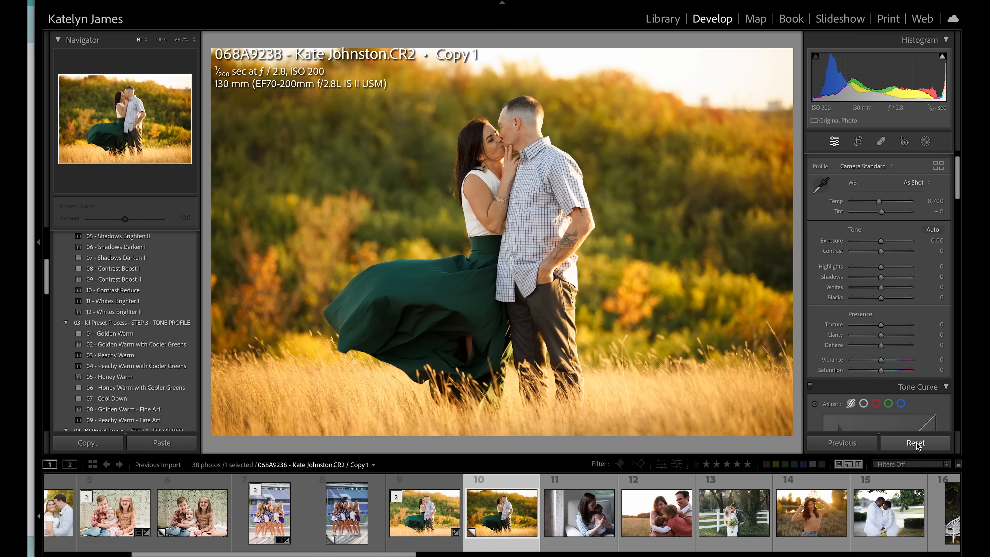
key(Left)
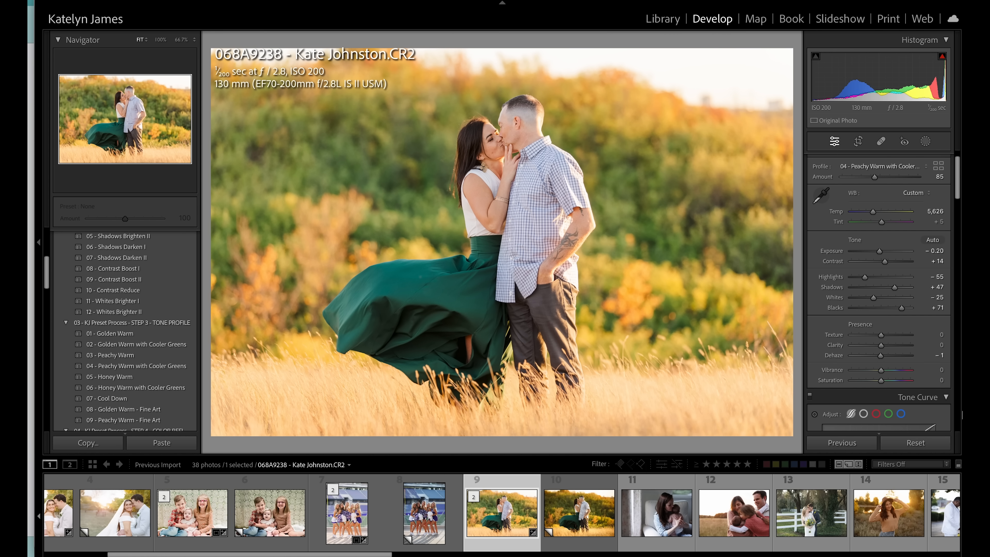
key(minus)
key(minus)
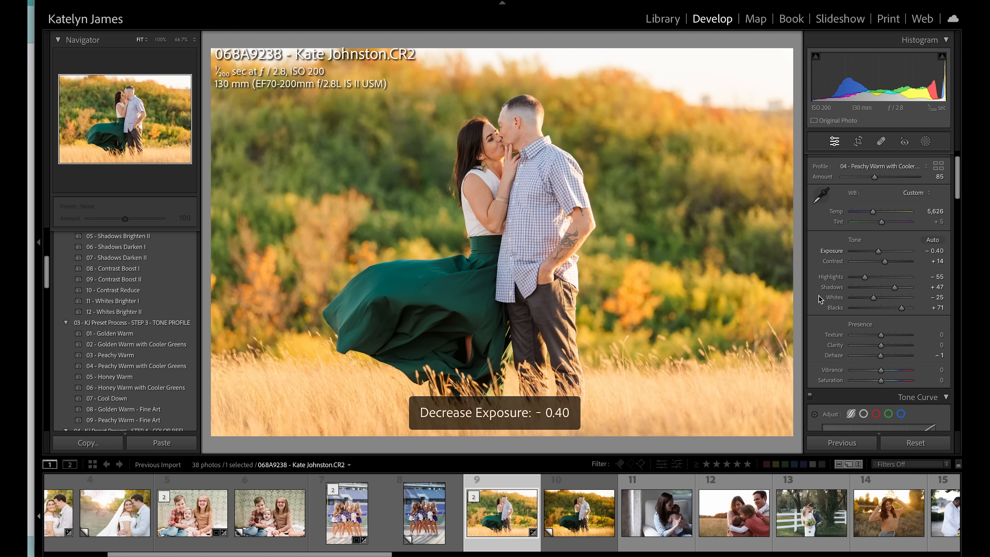
Apply the Light I foundation preset to the couple photo's virtual copy and lower its Exposure to -0.40
key(Right)
scroll(105, 287, up, 3)
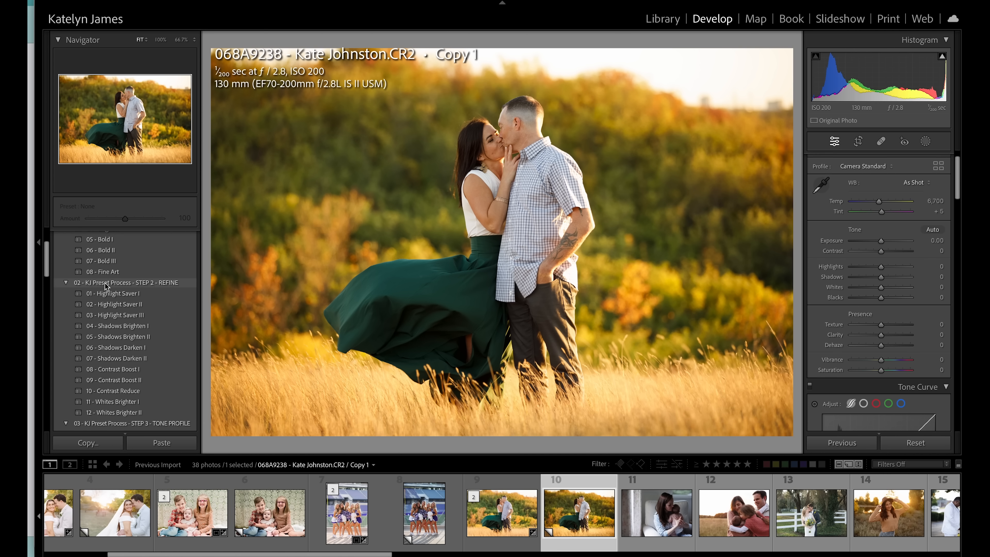
scroll(106, 287, up, 3)
click(111, 264)
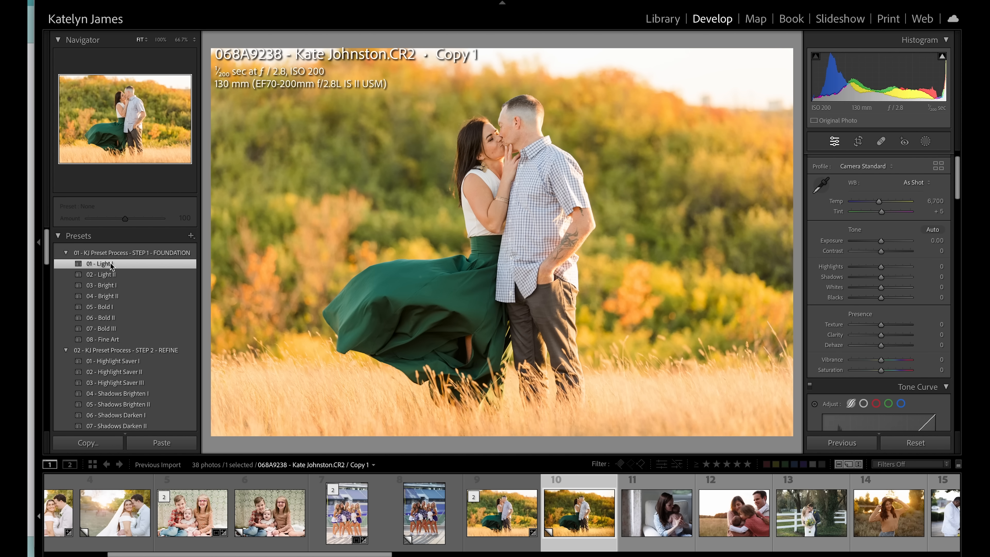
key(minus)
key(minus)
key(minus)
key(minus)
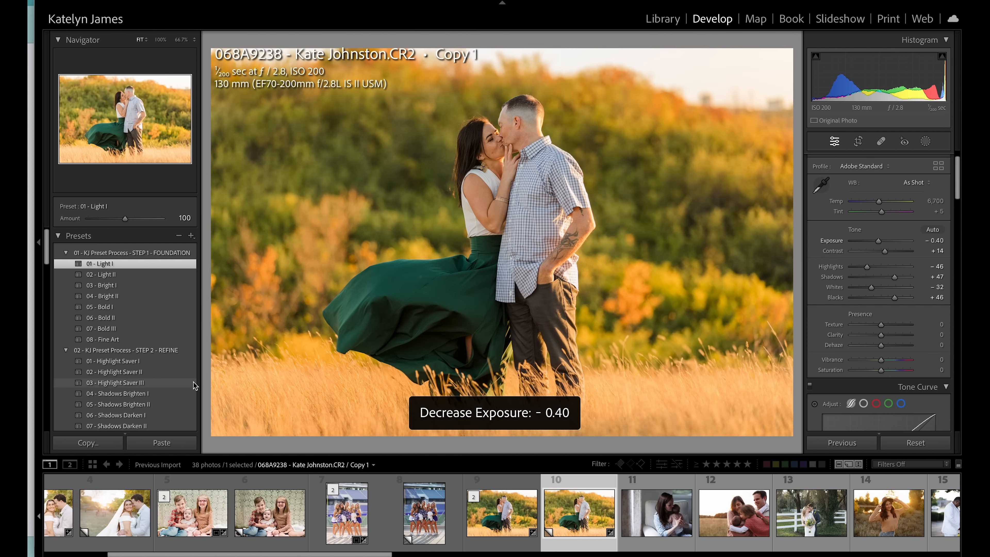
Apply the Greens Reduce II color refine preset to the couple copy, try a darker exposure, and restore Exposure to -0.40
scroll(158, 416, down, 3)
scroll(159, 416, down, 6)
click(114, 308)
key(minus)
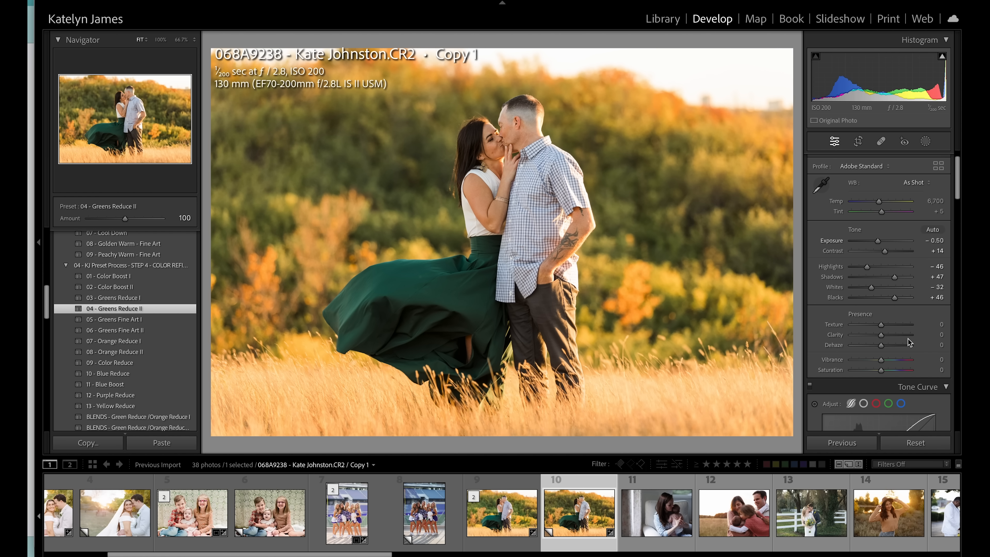
key(equal)
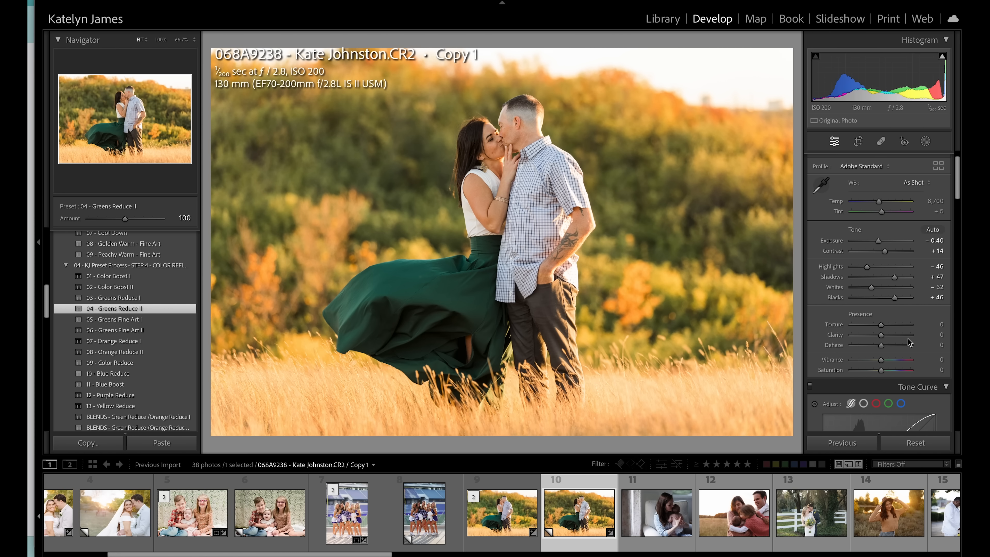
Apply the Golden Warm - Fine Art tone profile to the couple copy and set its amount to 138
scroll(156, 306, up, 3)
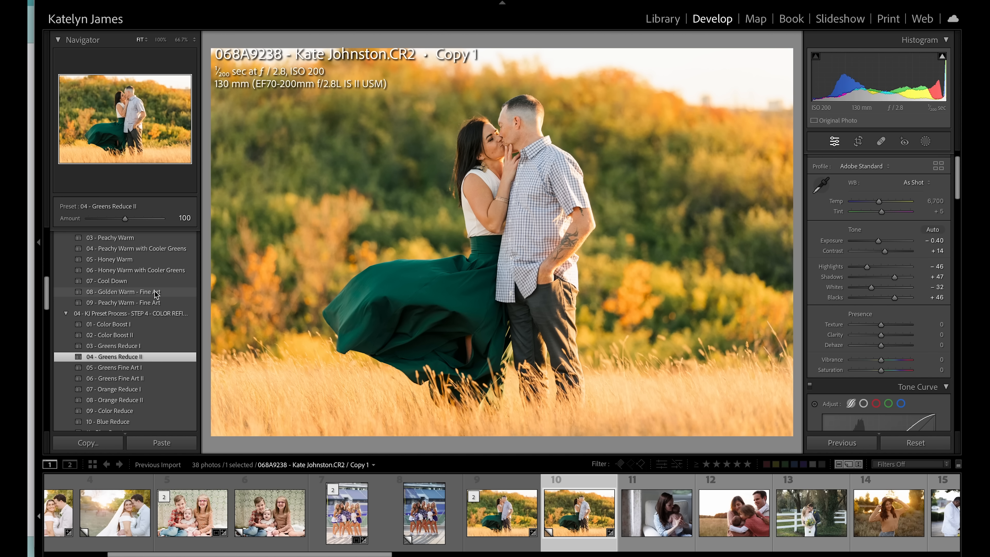
click(156, 292)
drag(860, 177, 894, 182)
scroll(129, 281, up, 1)
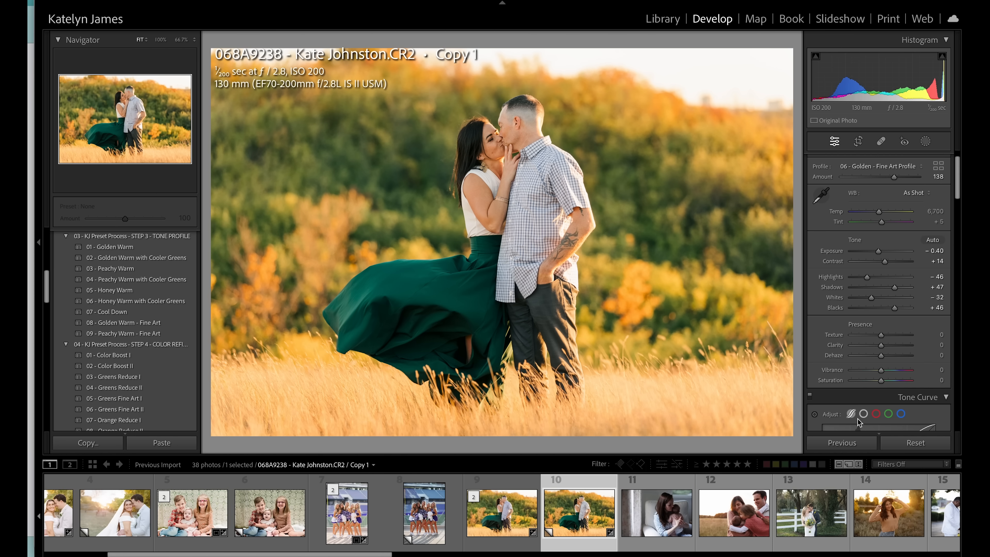
Apply the Light II foundation preset to the photo of the mother holding her baby and raise Exposure to +0.50
click(655, 529)
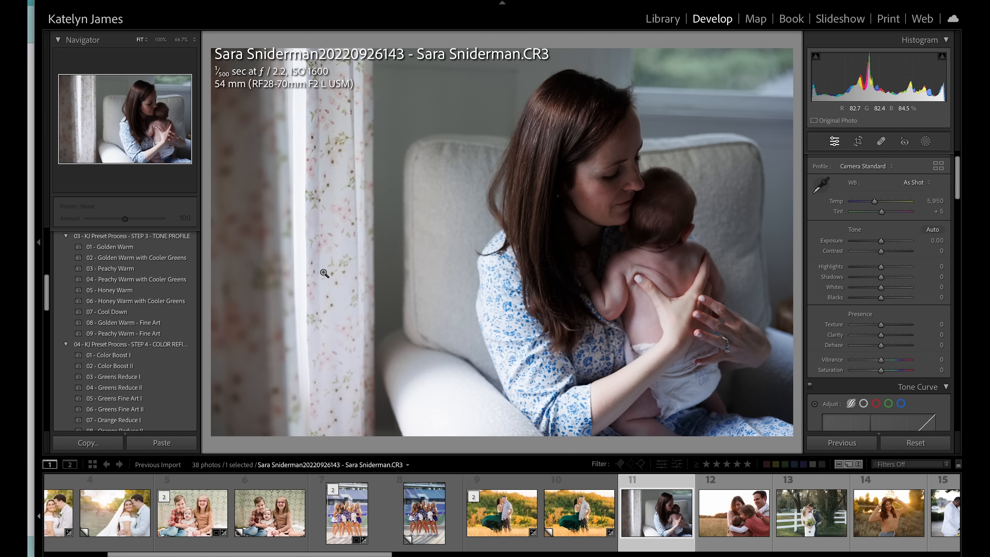
scroll(125, 332, up, 10)
click(101, 274)
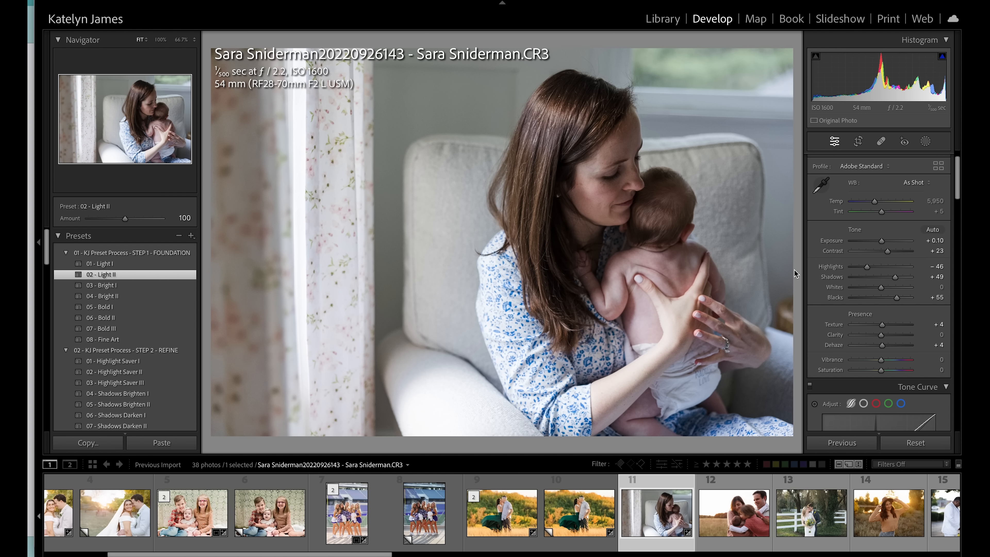
key(equal)
key(equal)
key(equal)
key(equal)
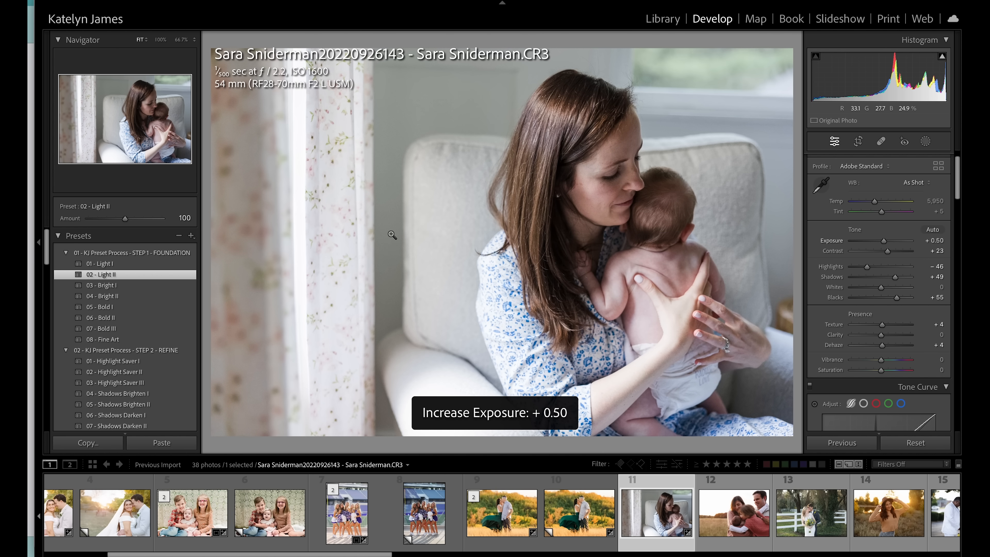